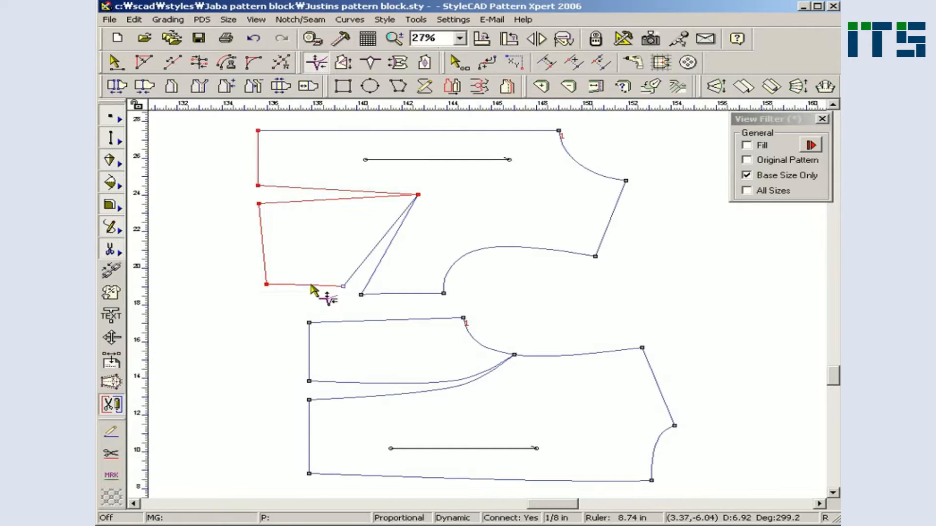
# Match the front and back pieces along their dart legs and side seams so their waist edges line up for curve blending
pyautogui.click(275, 192)
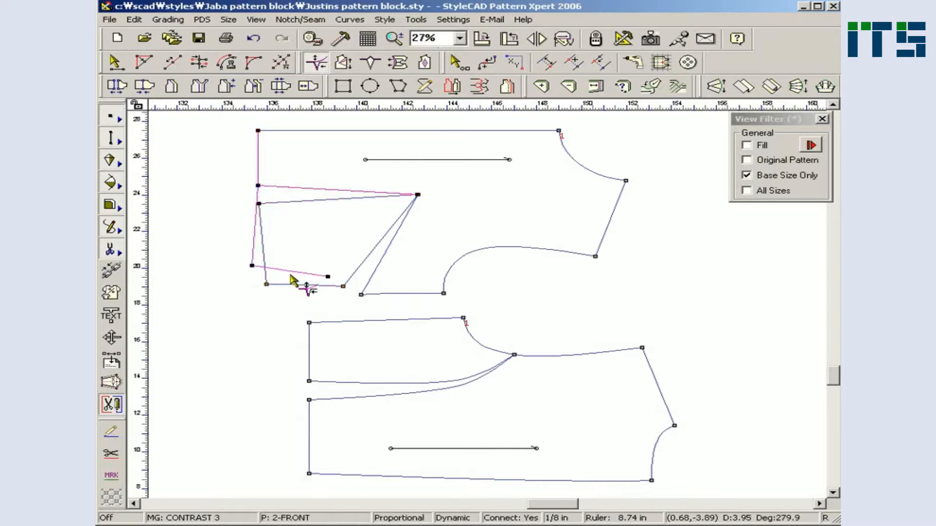
pyautogui.moveTo(293, 310); pyautogui.dragTo(347, 393)
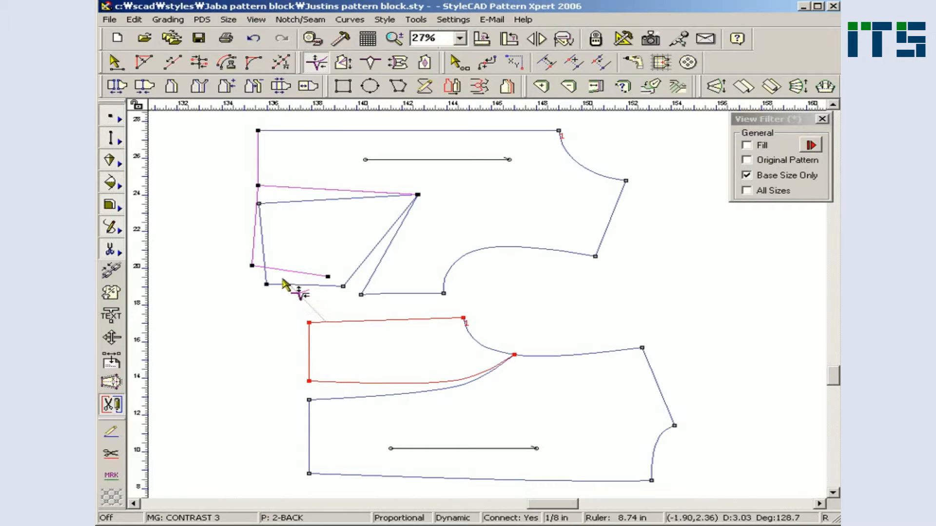
pyautogui.click(273, 270)
pyautogui.moveTo(292, 390); pyautogui.dragTo(357, 443)
pyautogui.click(325, 401)
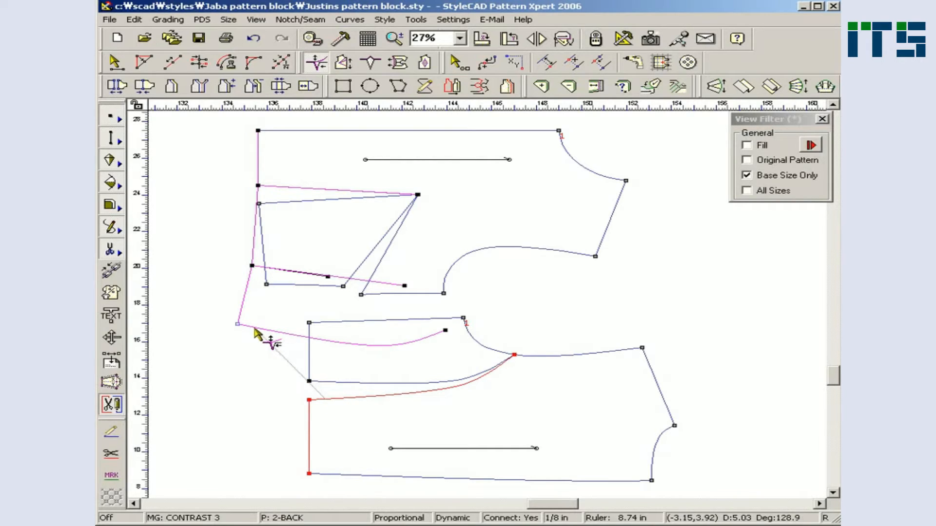
pyautogui.click(257, 335)
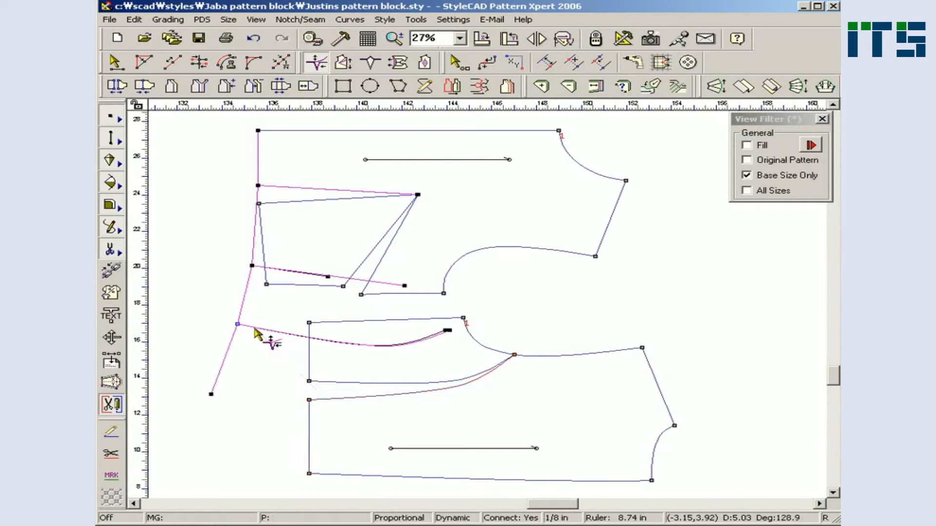
# Reshape the joined waistline into one smooth curve across the front and back pieces and keep the blend
pyautogui.click(275, 311)
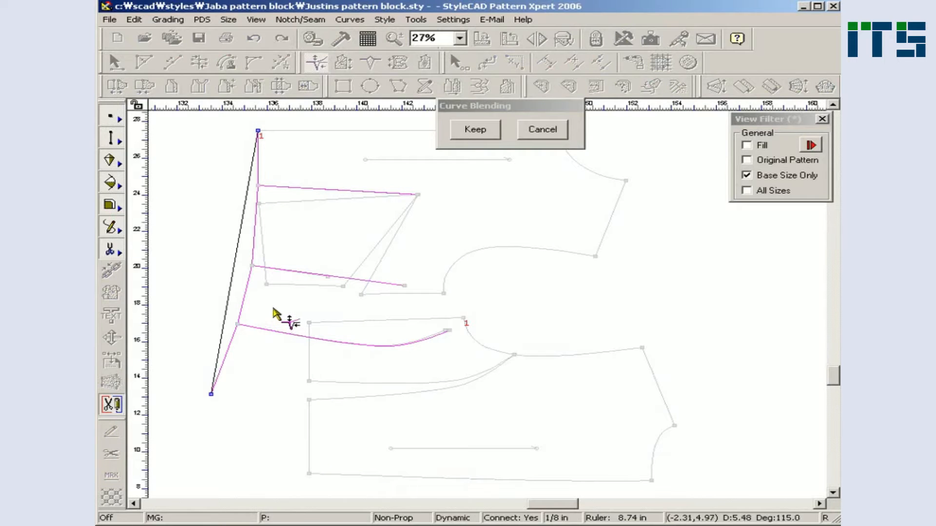
pyautogui.moveTo(236, 277); pyautogui.dragTo(259, 205)
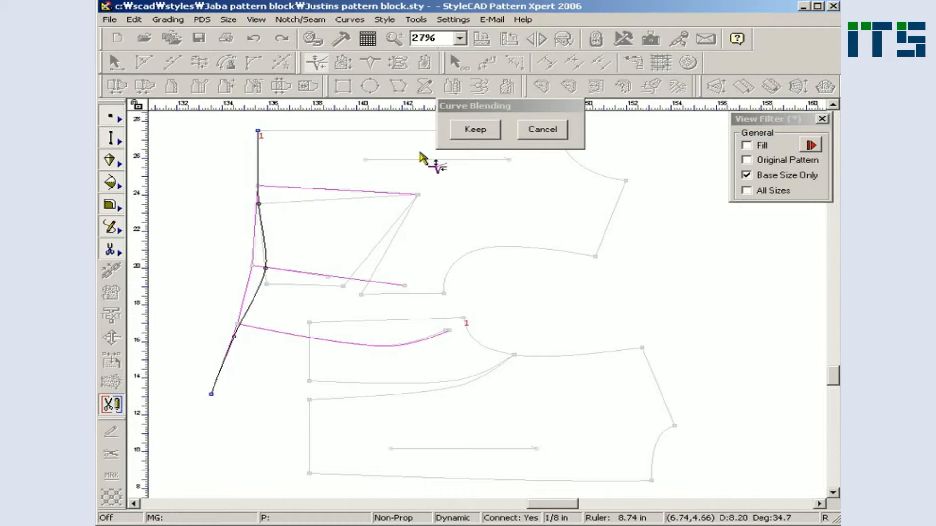
pyautogui.click(472, 131)
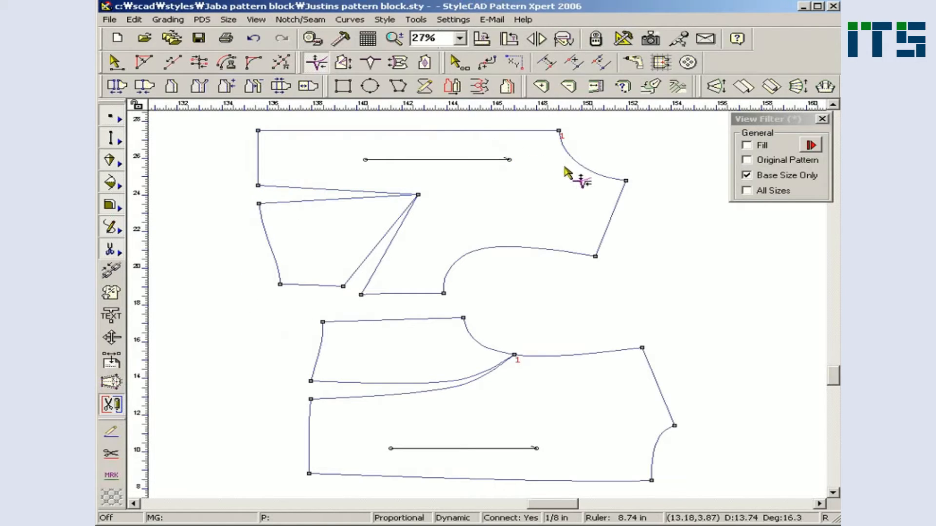
# Match the back piece's shoulder seam to the front piece's shoulder seam so their necklines join for curve blending
pyautogui.moveTo(563, 167); pyautogui.dragTo(646, 222)
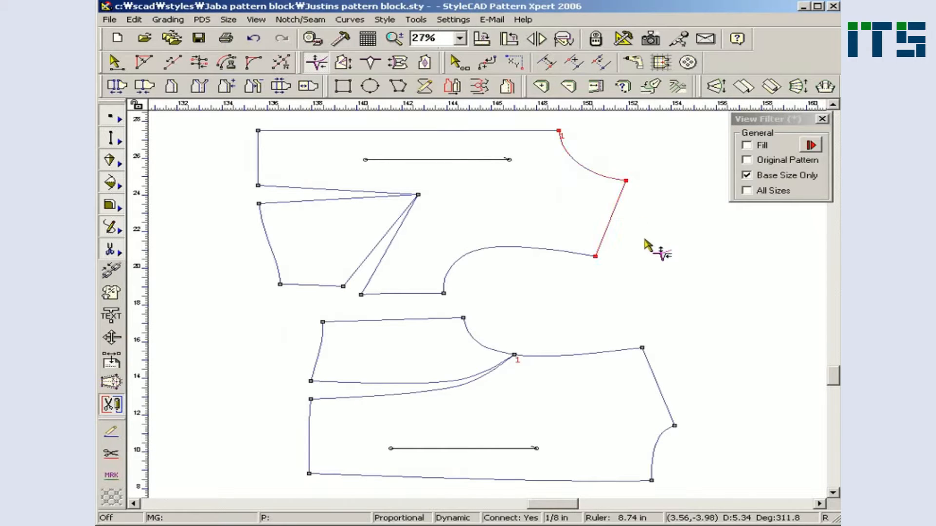
pyautogui.moveTo(690, 388); pyautogui.dragTo(640, 455)
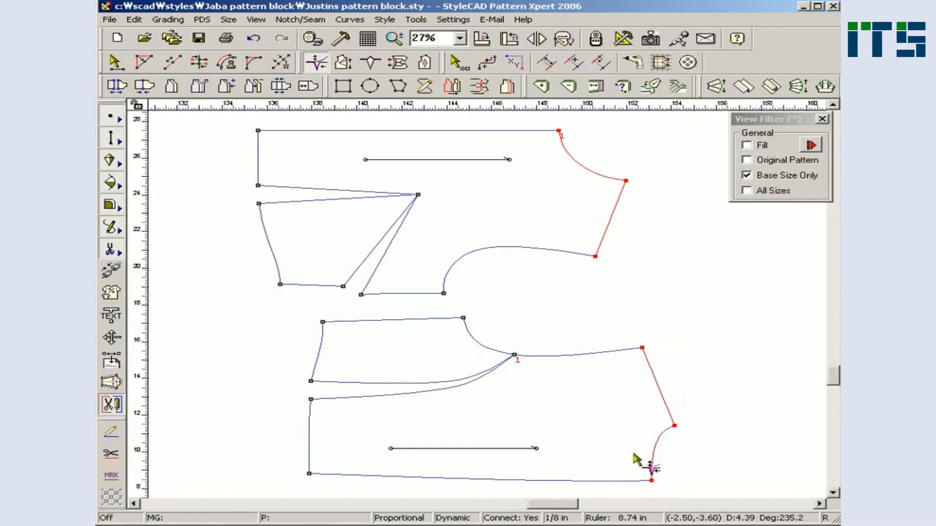
pyautogui.click(674, 425)
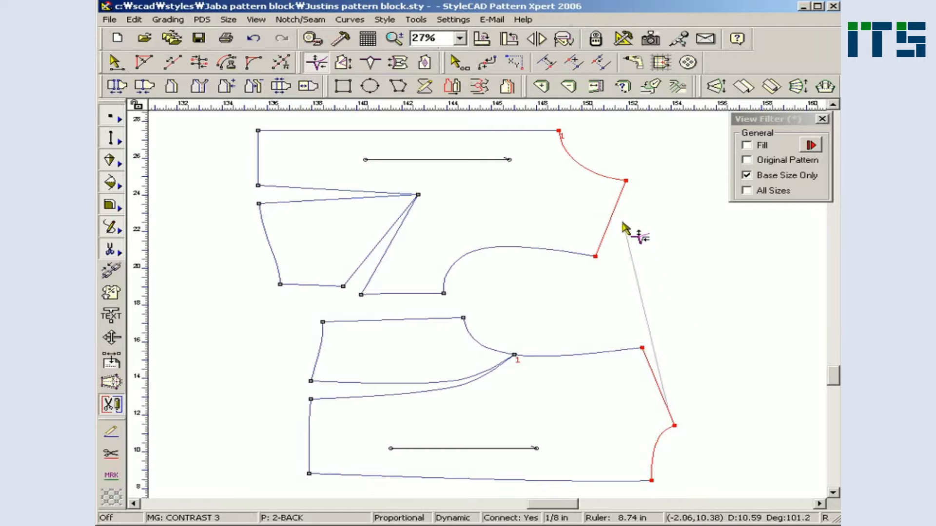
pyautogui.click(621, 196)
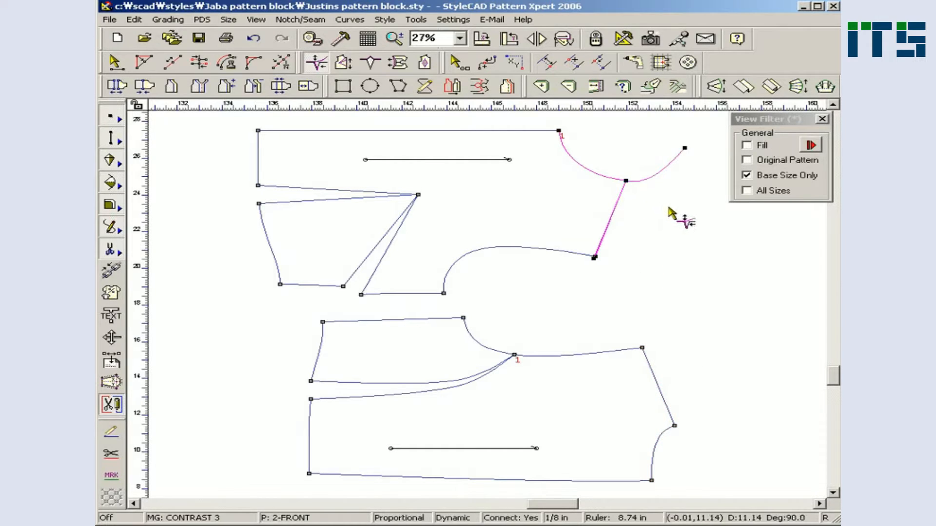
pyautogui.rightClick(668, 207)
# Lower and round the joined neckline with added curve points across the shoulder seam and keep the blend
pyautogui.click(613, 138)
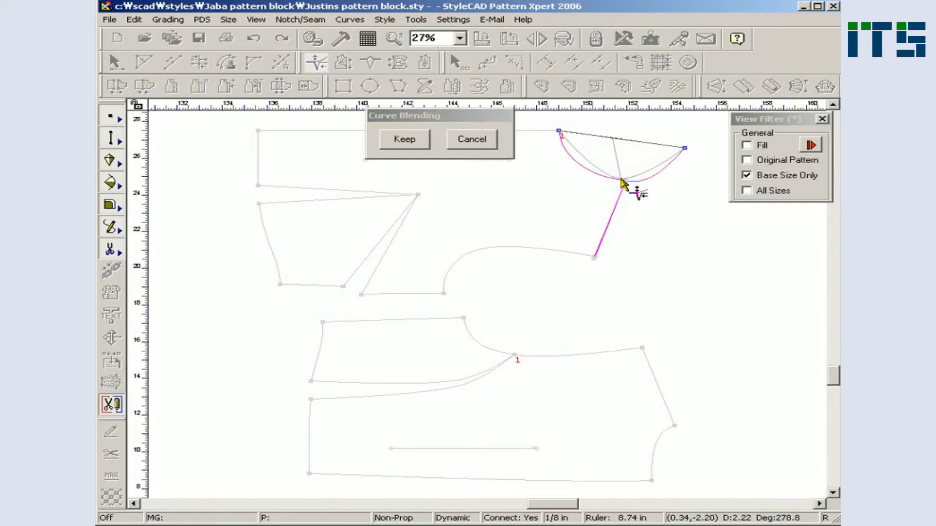
pyautogui.click(621, 190)
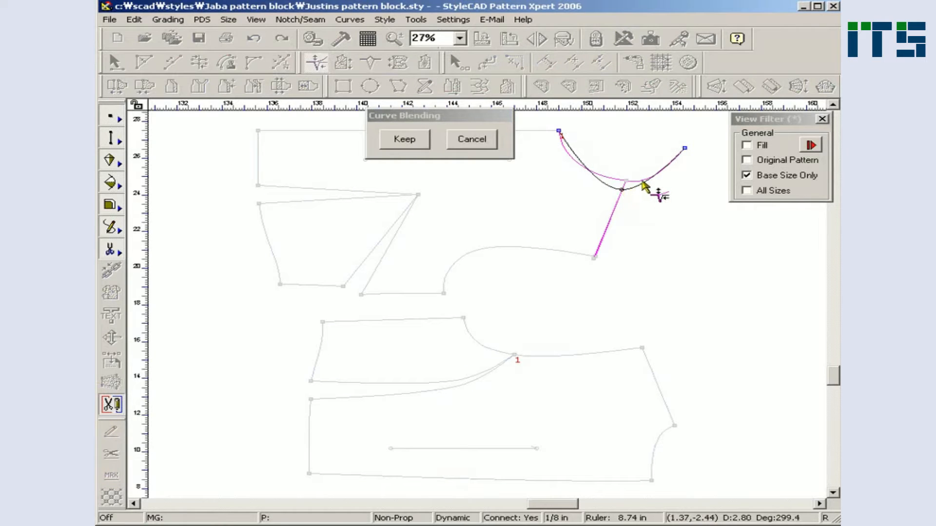
pyautogui.click(650, 184)
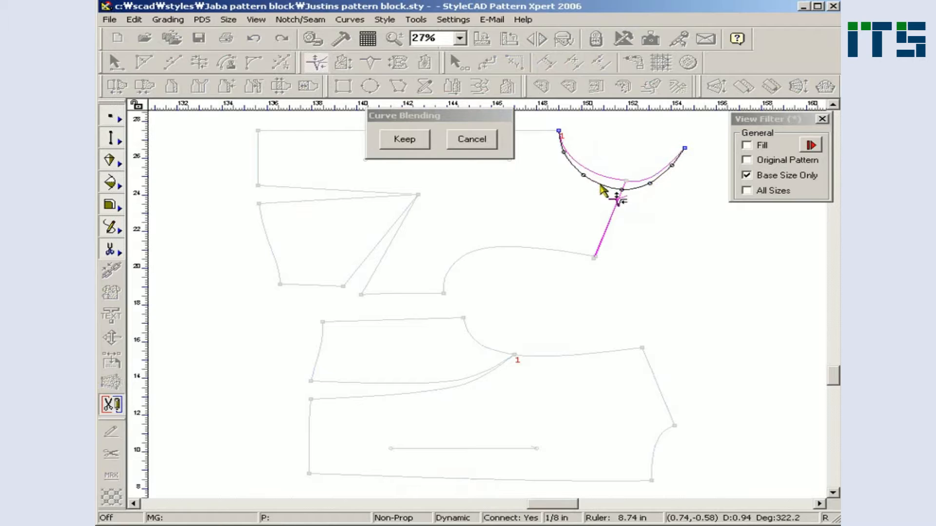
pyautogui.click(600, 184)
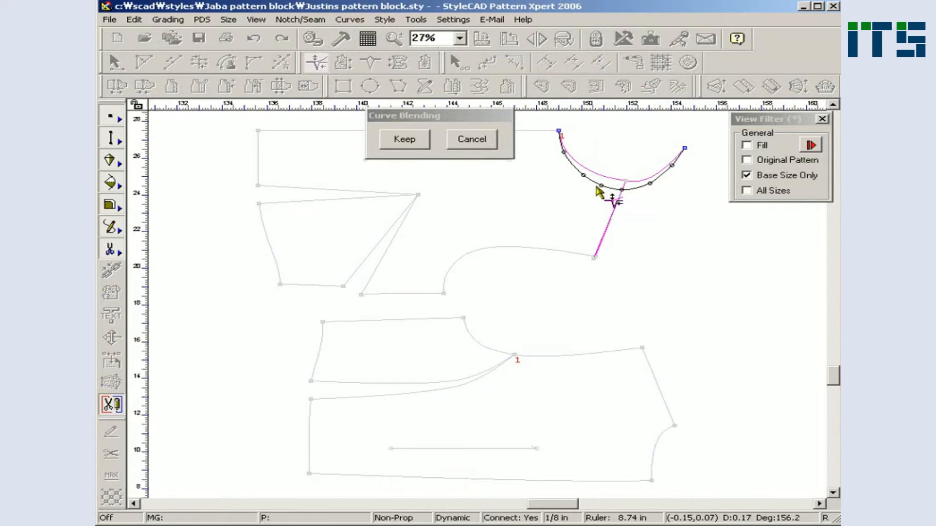
pyautogui.click(418, 142)
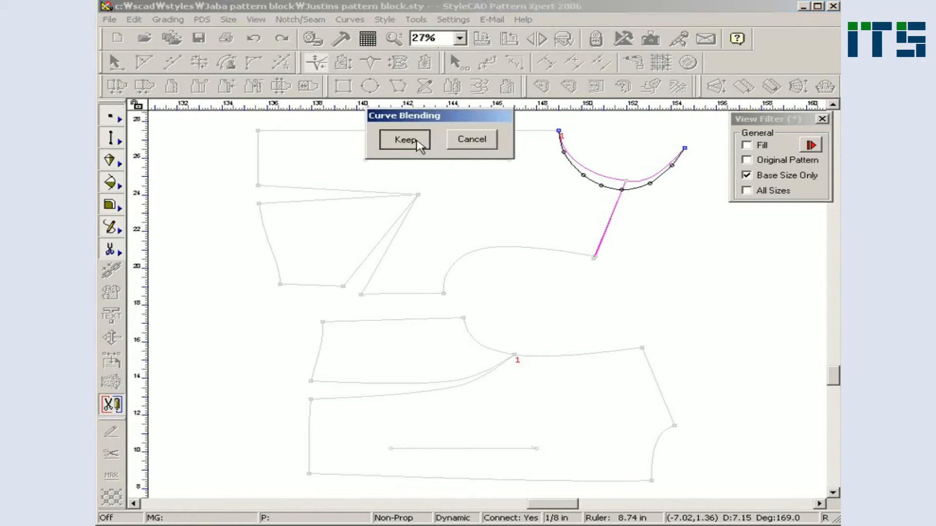
pyautogui.click(406, 140)
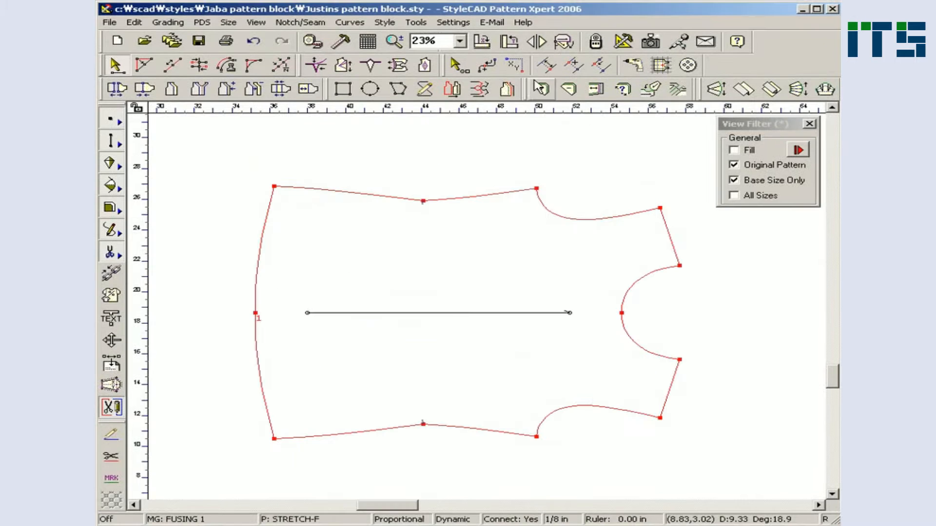
# Widen the stretch front by adding 1 inch to the distance between its side seams, adjusting both sides
pyautogui.click(544, 62)
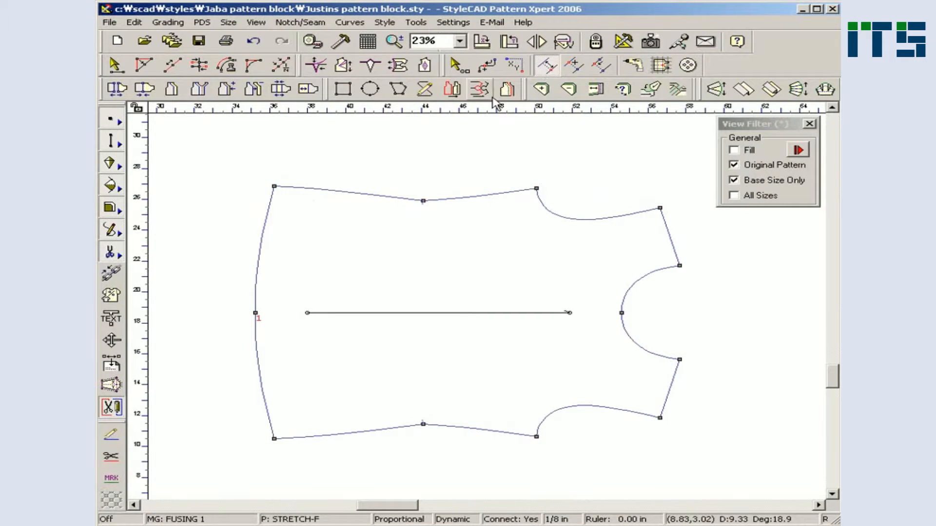
pyautogui.moveTo(346, 179); pyautogui.dragTo(468, 449)
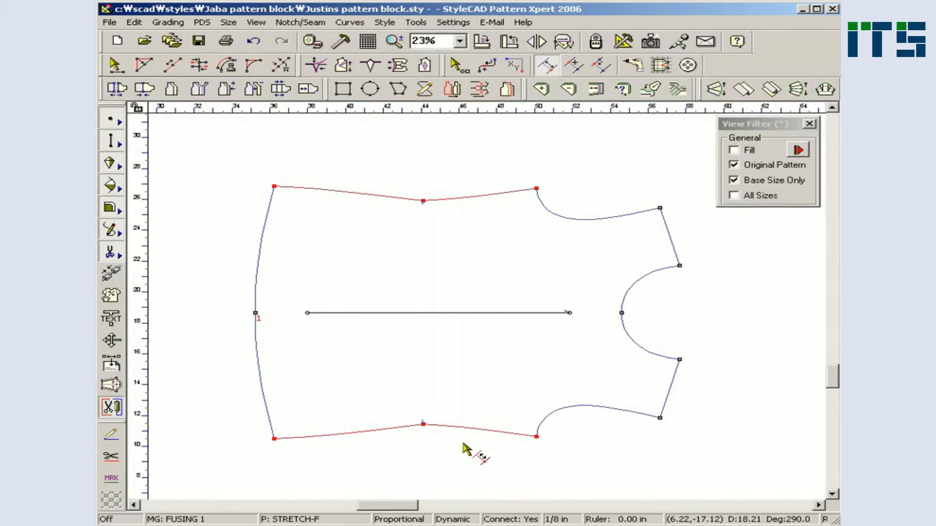
pyautogui.click(368, 432)
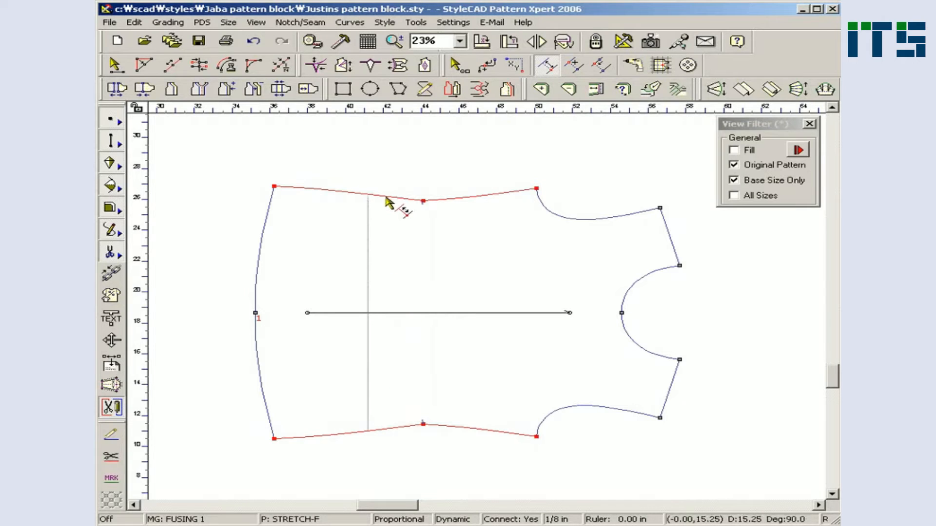
pyautogui.click(391, 171)
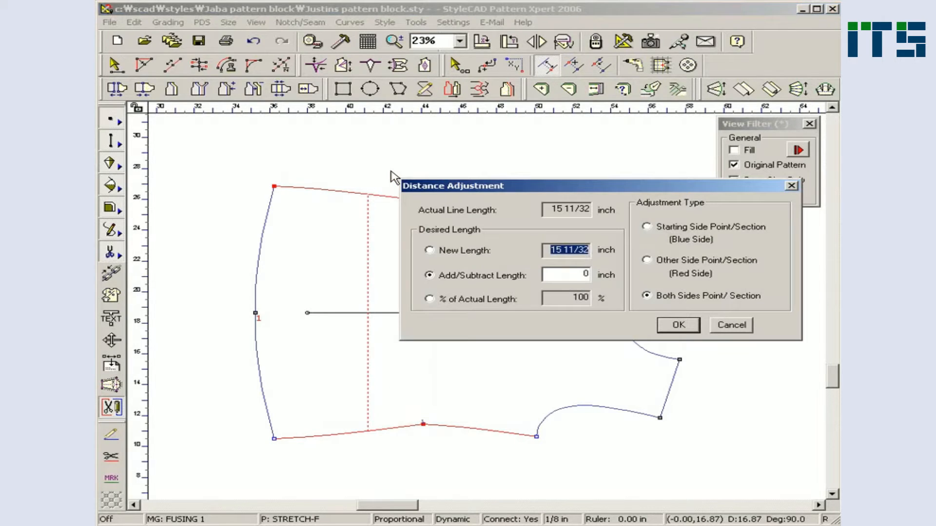
pyautogui.doubleClick(564, 275)
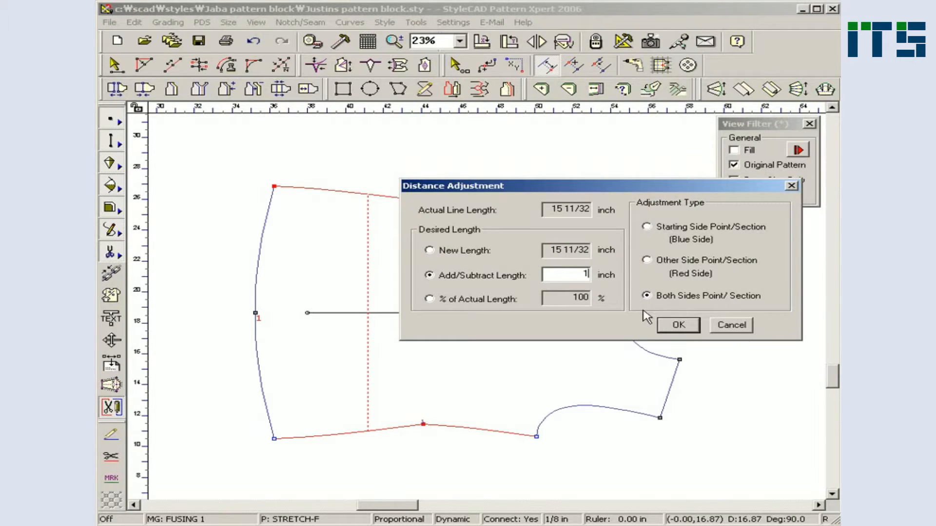
pyautogui.click(678, 328)
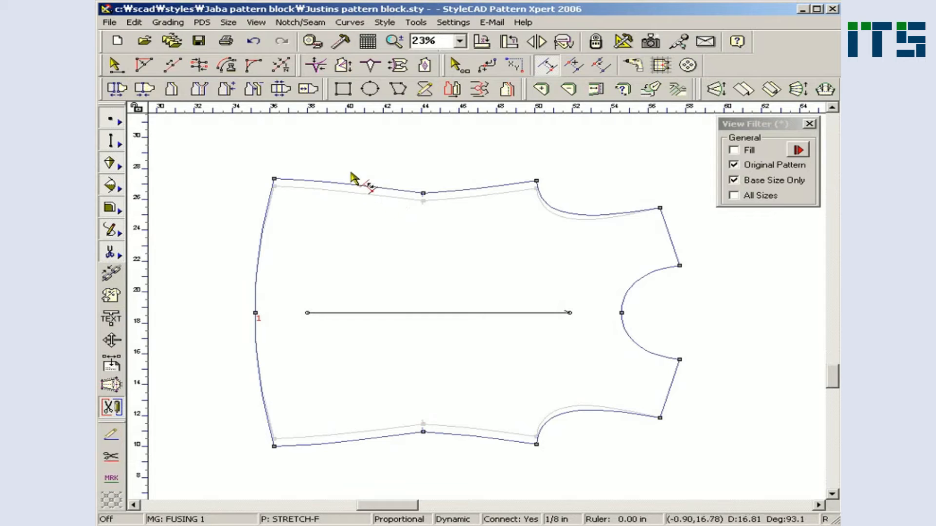
# Narrow the stretch front by subtracting 1 inch from the distance between its side seams, adjusting both sides
pyautogui.moveTo(345, 165); pyautogui.dragTo(497, 447)
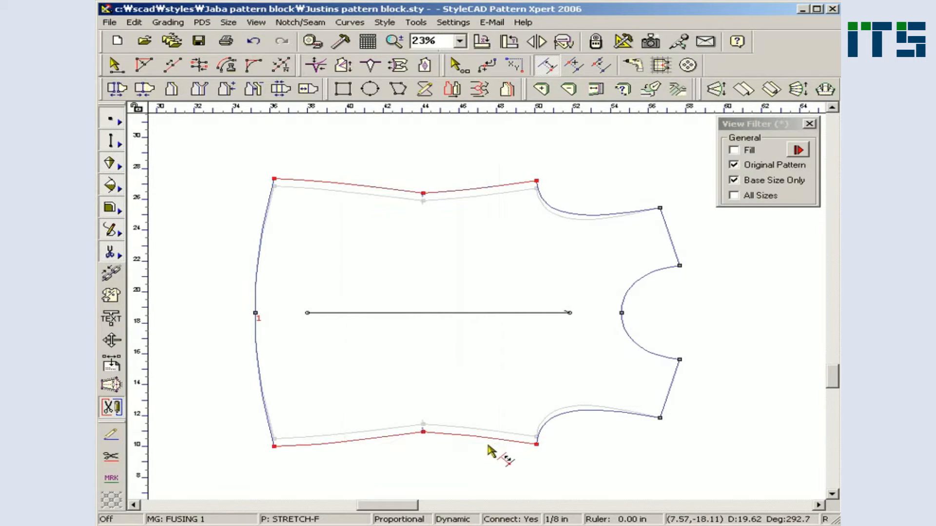
pyautogui.click(344, 440)
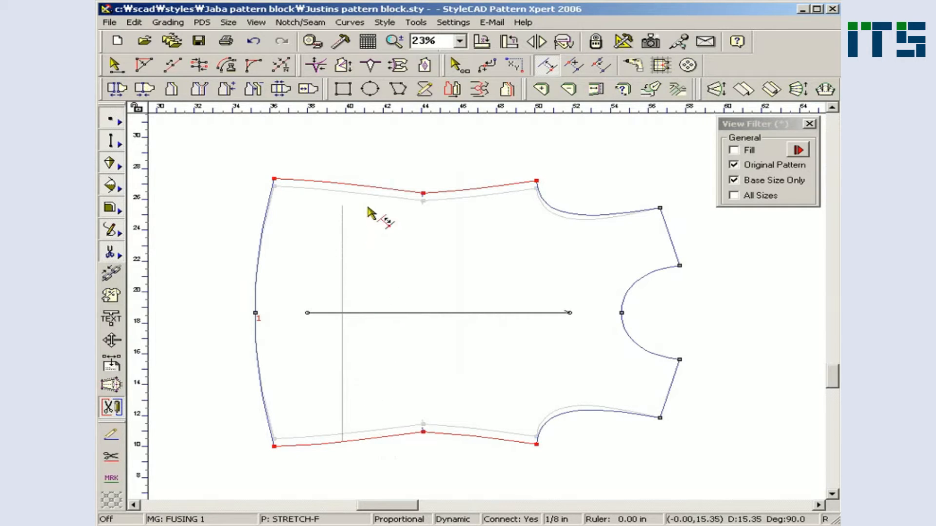
pyautogui.click(375, 163)
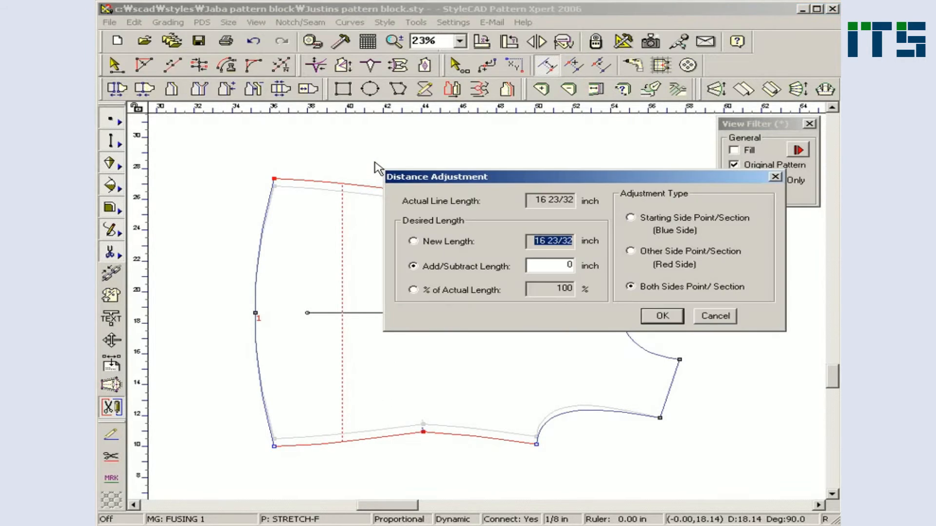
pyautogui.click(543, 267)
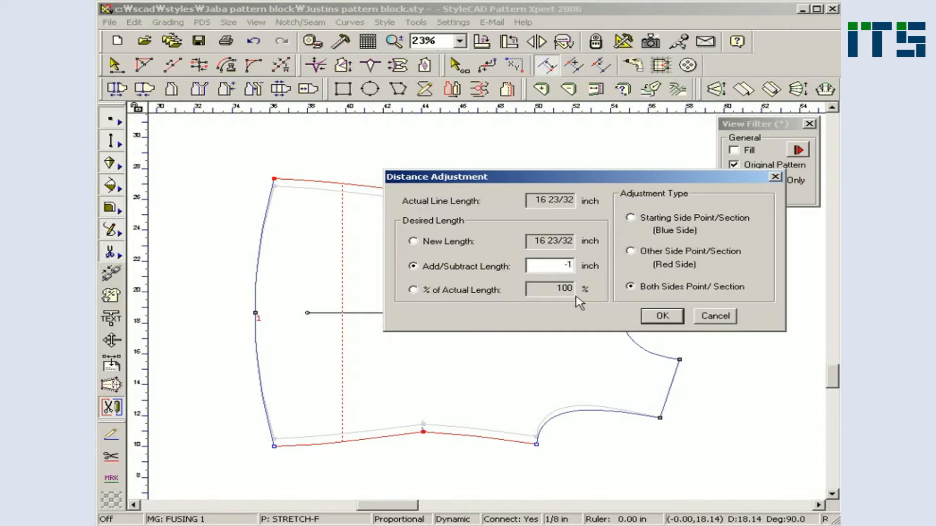
pyautogui.click(660, 316)
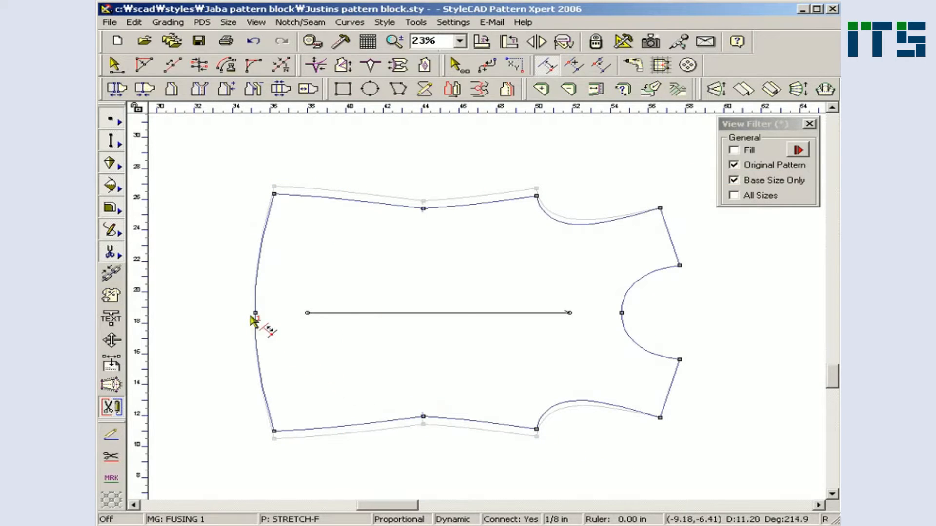
# Shorten the stretch front by 1 inch between the centre neck point and the hem, adjusting only the other (hem) side
pyautogui.moveTo(225, 277); pyautogui.dragTo(291, 345)
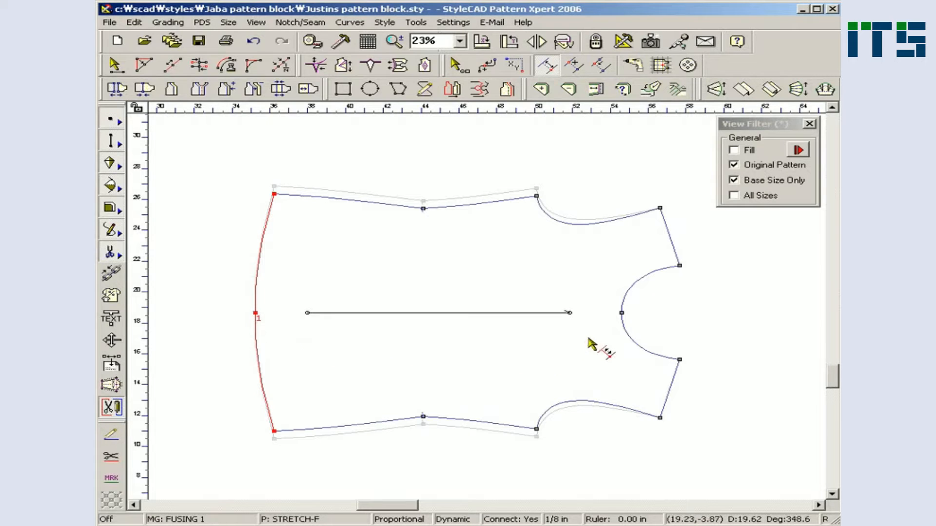
pyautogui.click(621, 313)
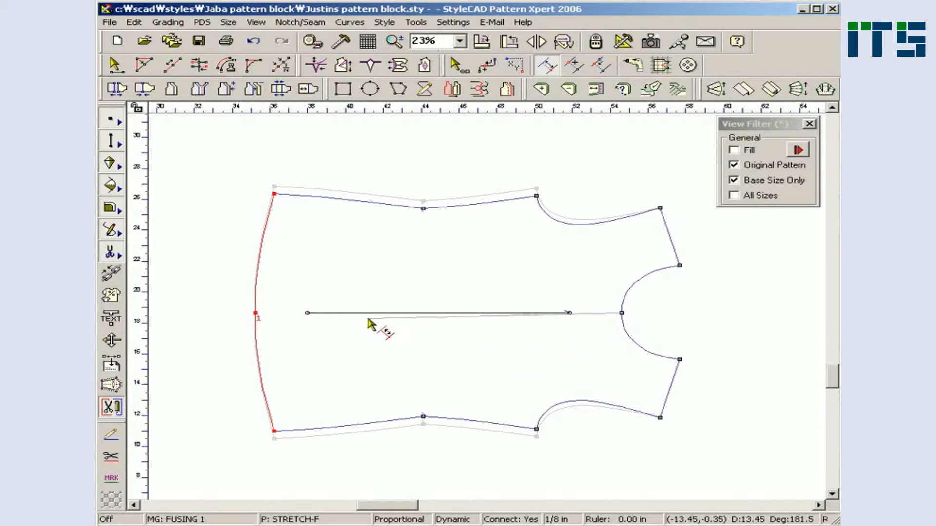
pyautogui.click(199, 328)
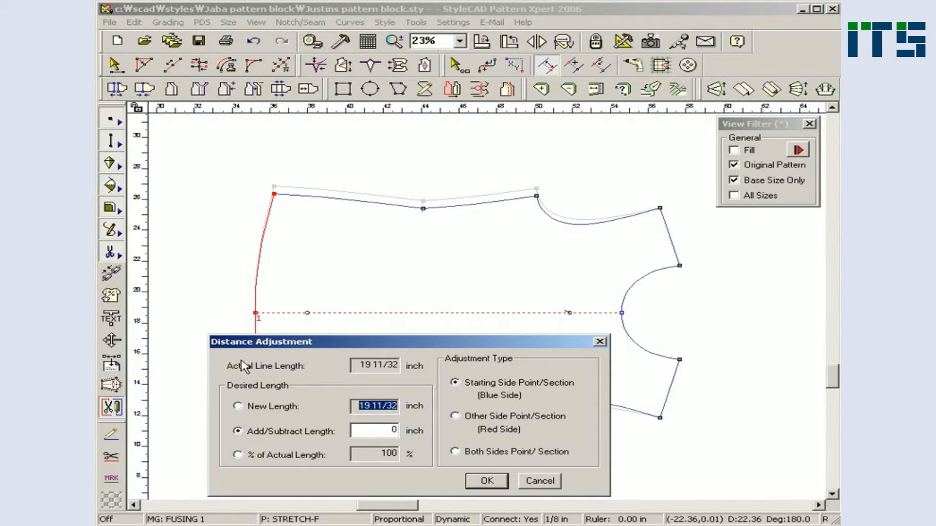
pyautogui.doubleClick(396, 431)
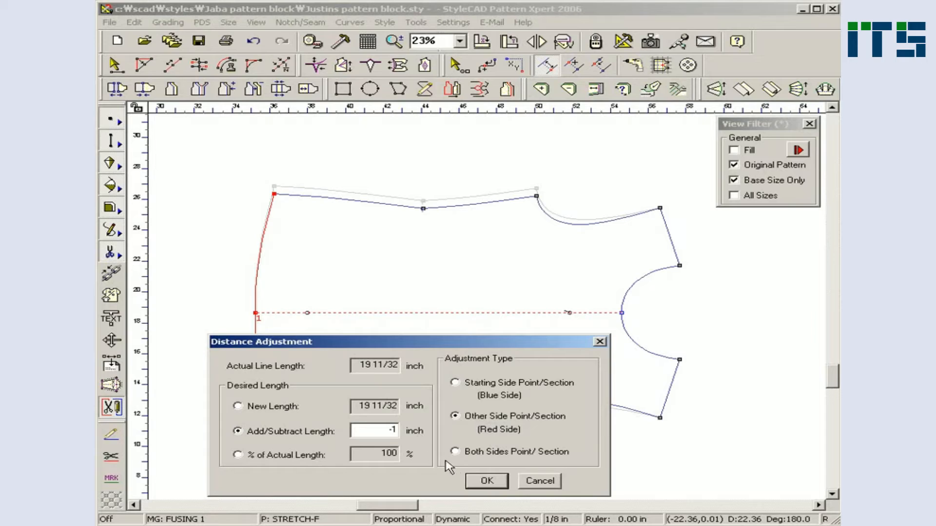
pyautogui.click(479, 484)
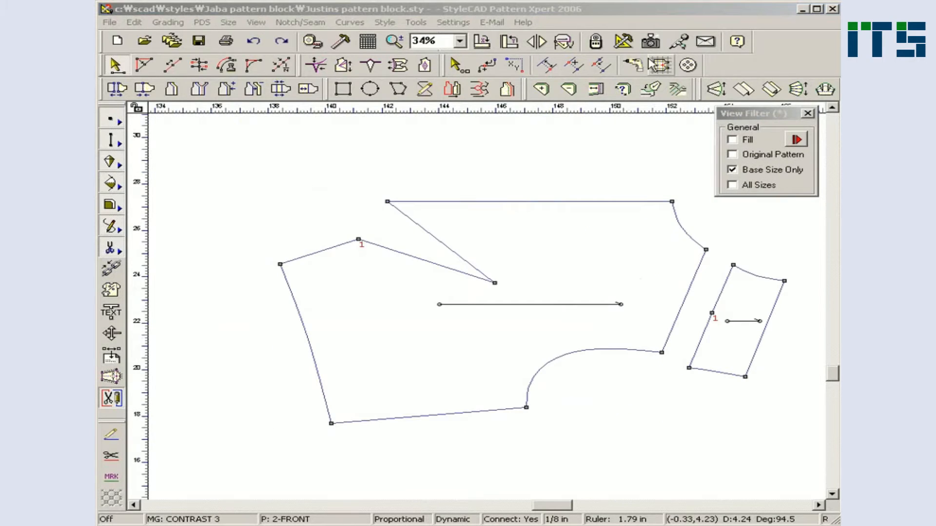
# Spread the front between its dart-side edge and lower side edge with Ruffle/Shirring, using 5 end-point-distance divisions and a 5-inch total blue-side adjustment
pyautogui.click(793, 92)
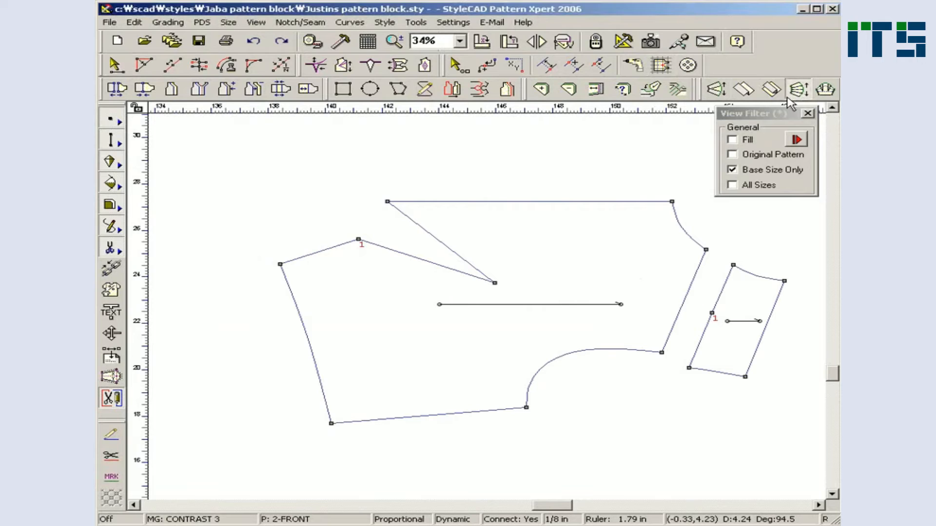
pyautogui.moveTo(339, 229); pyautogui.dragTo(372, 261)
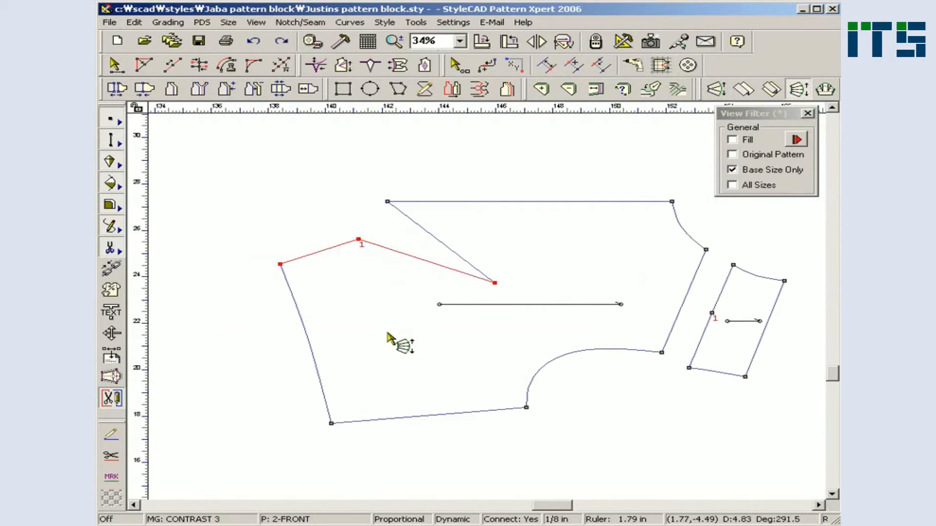
pyautogui.moveTo(402, 396); pyautogui.dragTo(441, 427)
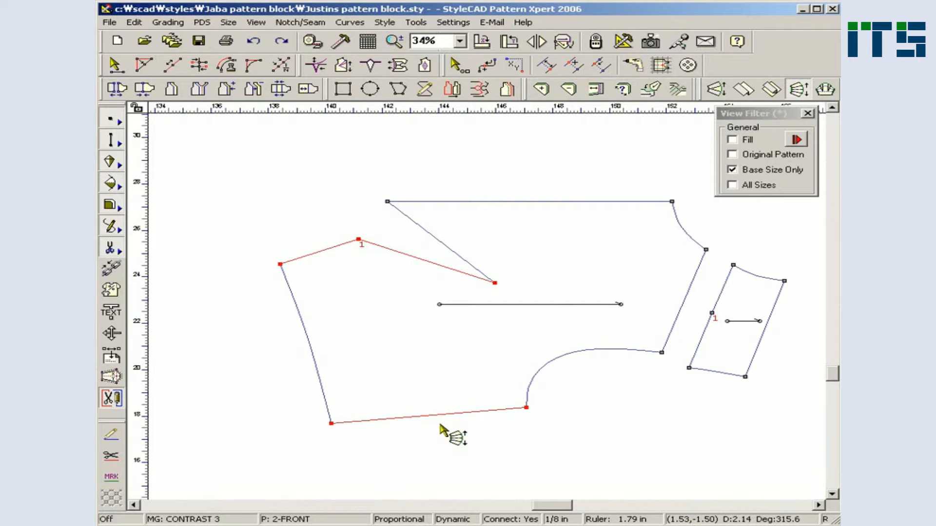
pyautogui.click(280, 265)
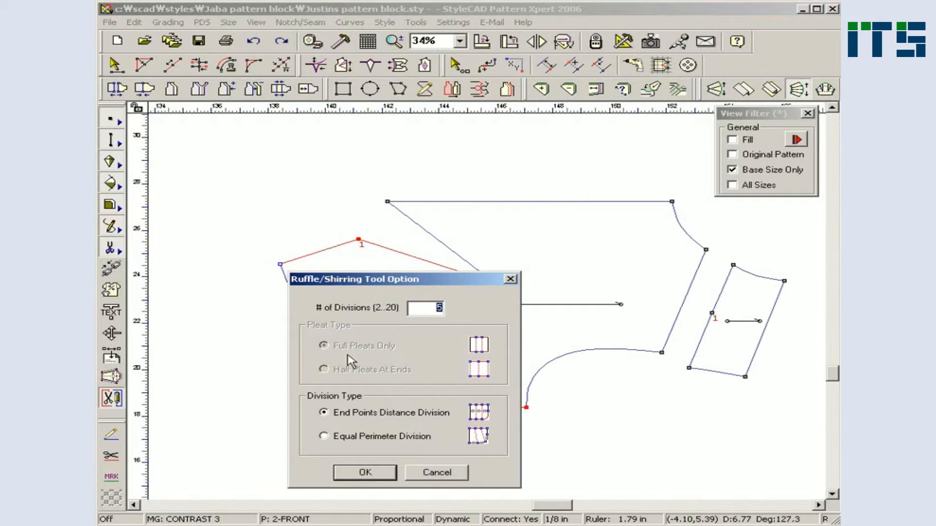
pyautogui.click(365, 472)
pyautogui.click(612, 81)
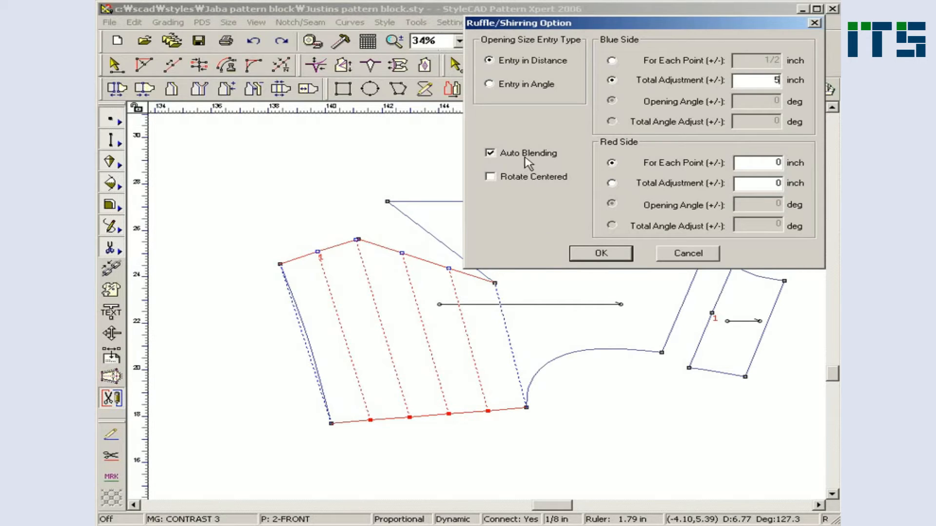
pyautogui.click(599, 253)
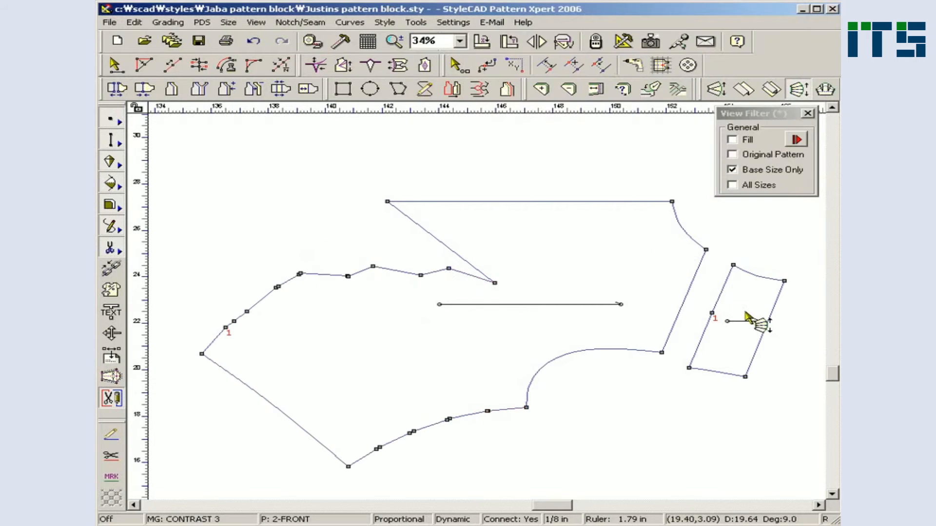
# Fan out the small yoke from its opposite edge point using 5 Ruffle/Shirring divisions, a 1.5-inch total adjustment, Auto Blending and Rotate Centered
pyautogui.click(762, 334)
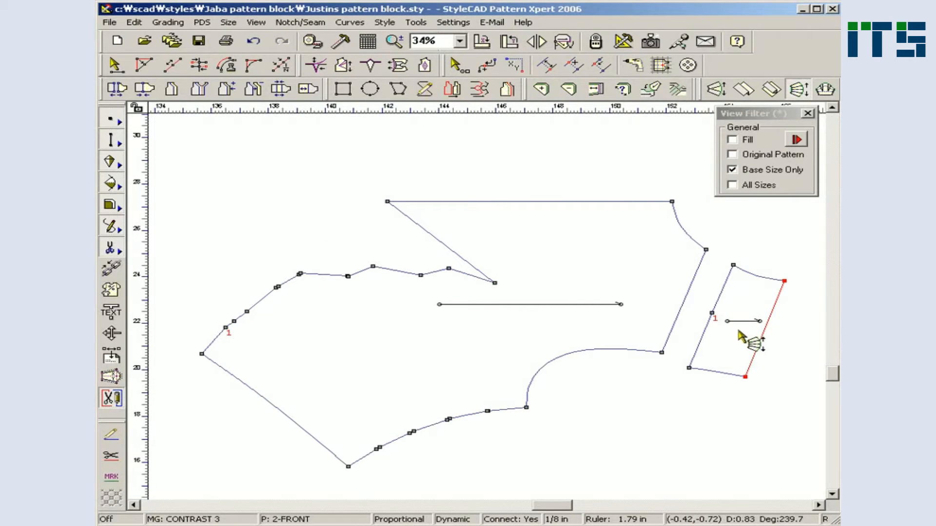
pyautogui.click(712, 313)
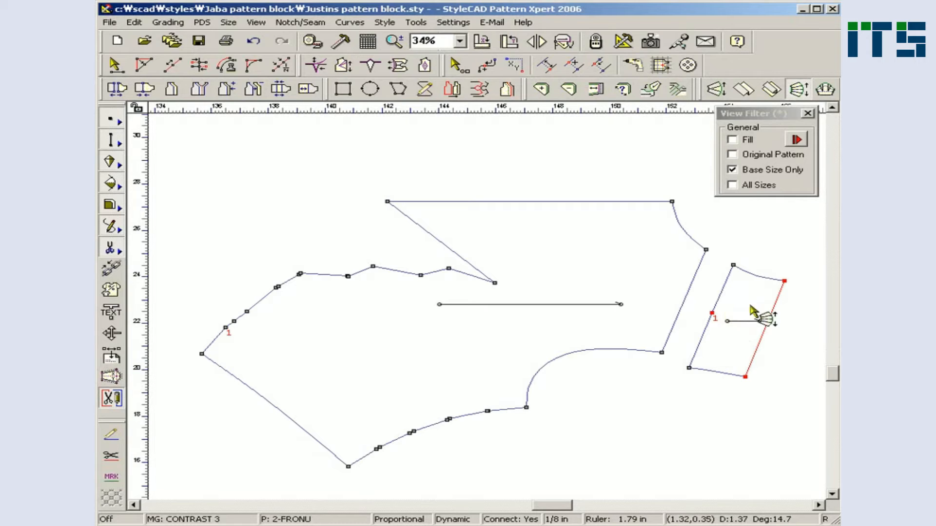
pyautogui.click(785, 287)
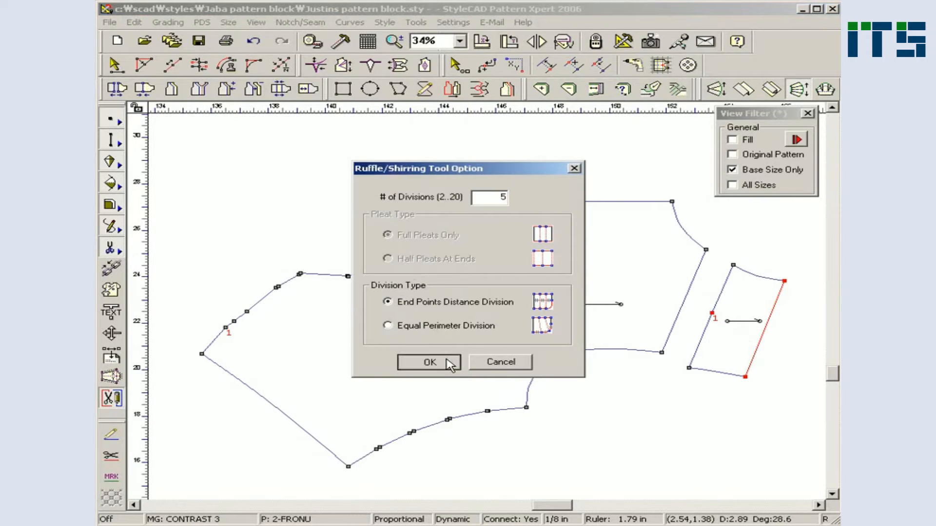
pyautogui.click(429, 362)
pyautogui.moveTo(480, 375); pyautogui.dragTo(271, 148)
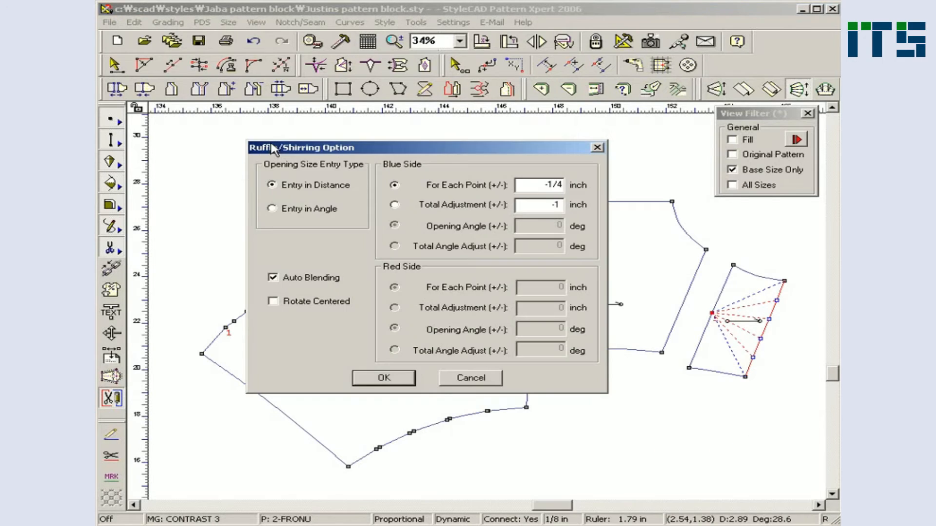
pyautogui.click(393, 205)
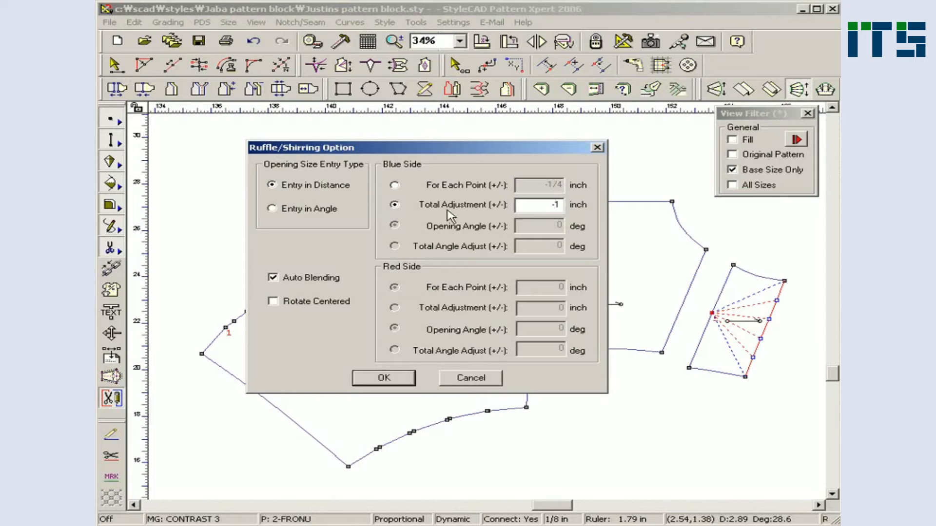
pyautogui.moveTo(539, 209); pyautogui.dragTo(579, 207)
pyautogui.write('1.5')
pyautogui.click(384, 379)
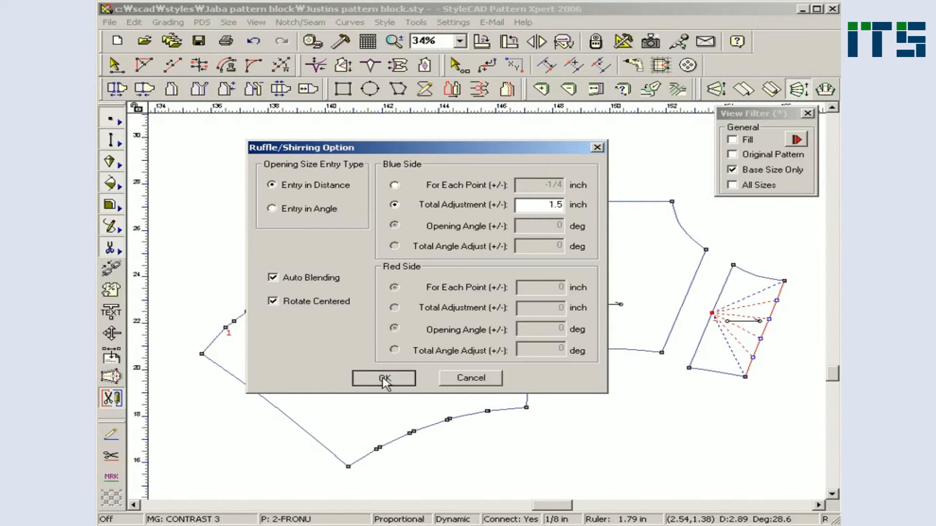
# Add pivot points to the back piece: one on the hem, two on the armhole curve and one on the centre-back edge
pyautogui.click(453, 64)
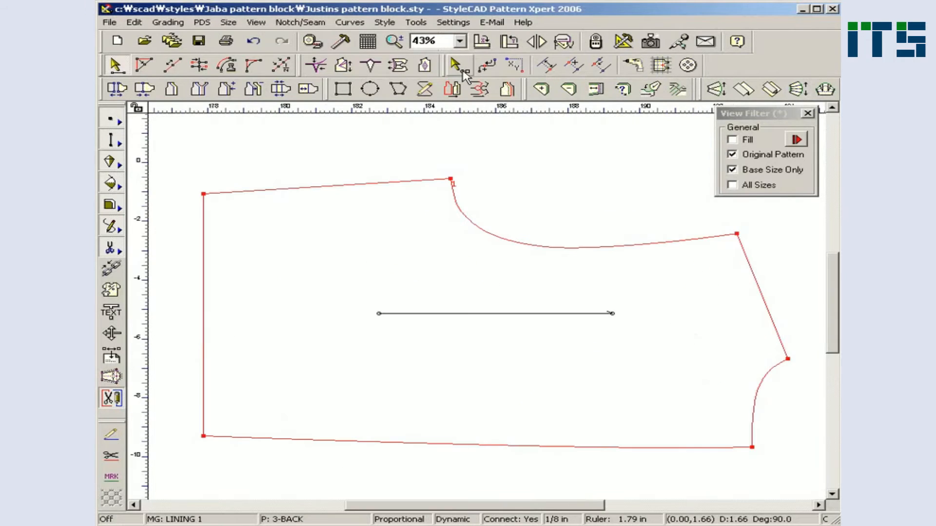
pyautogui.click(459, 68)
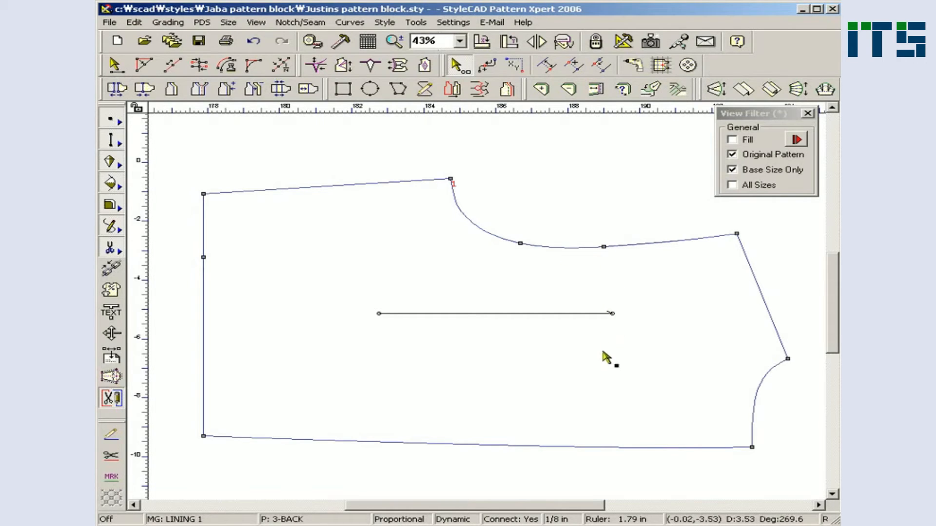
pyautogui.click(606, 448)
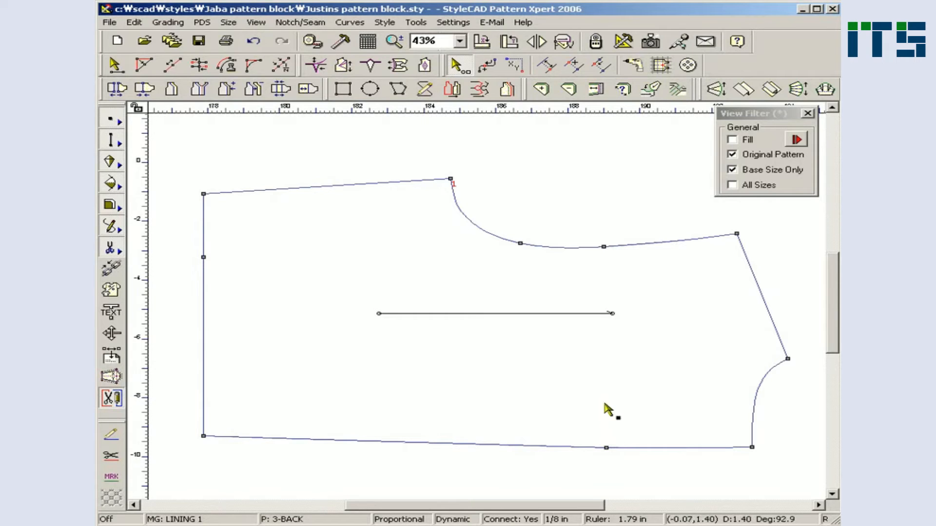
# Pivot the back's shoulder section about the added centre-back point with an opening size of -3/8 inch at the armhole and Auto Blending
pyautogui.click(710, 94)
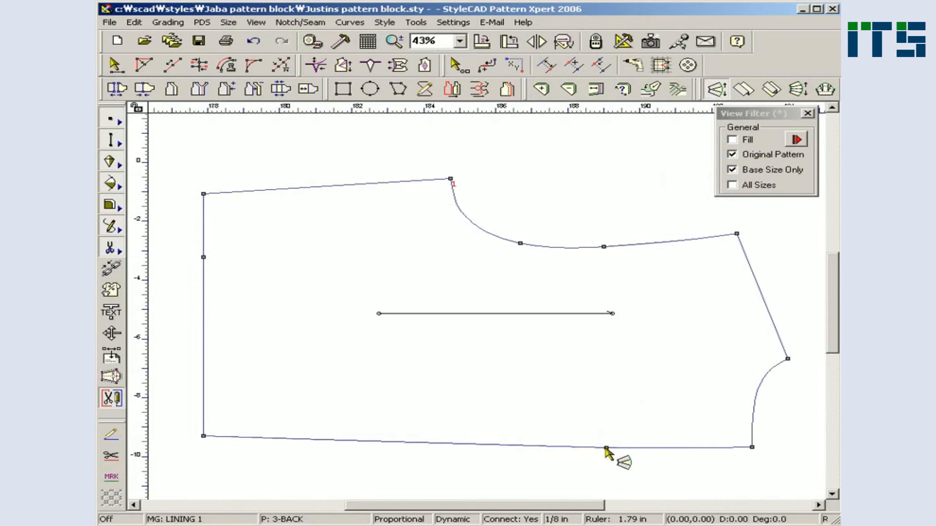
pyautogui.click(603, 248)
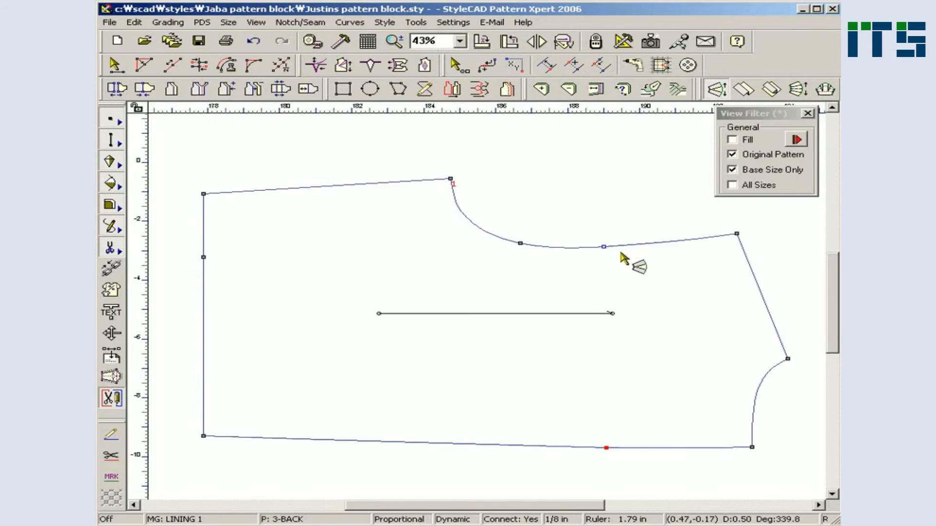
pyautogui.click(656, 249)
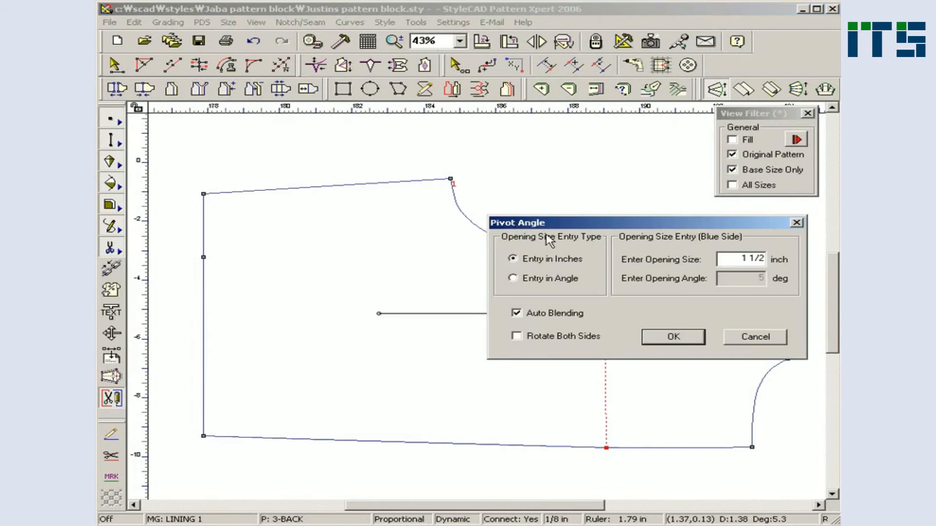
pyautogui.moveTo(724, 259); pyautogui.dragTo(771, 260)
pyautogui.press('BackSpace')
pyautogui.click(668, 337)
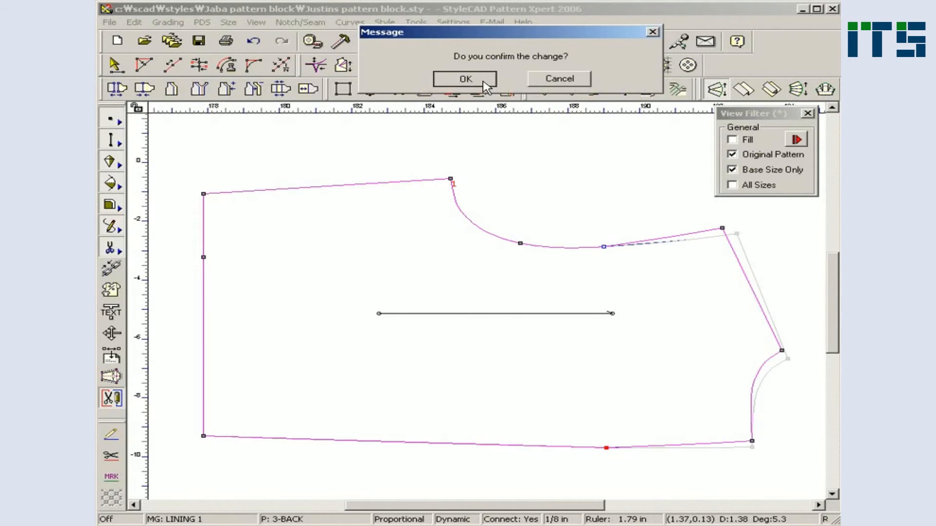
pyautogui.click(465, 79)
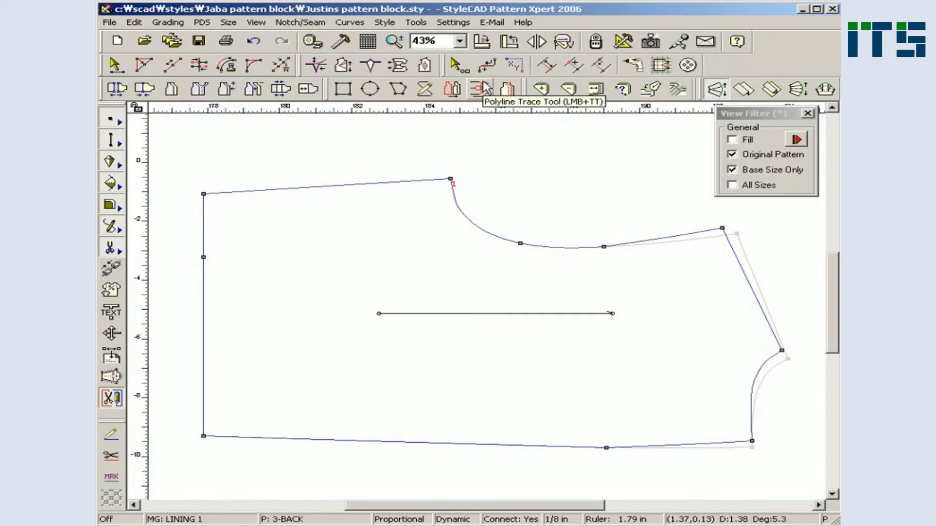
# Pivot the back's side-seam section about the lower armhole point, opening the hem by 1.5 inches with Auto Blending
pyautogui.click(520, 243)
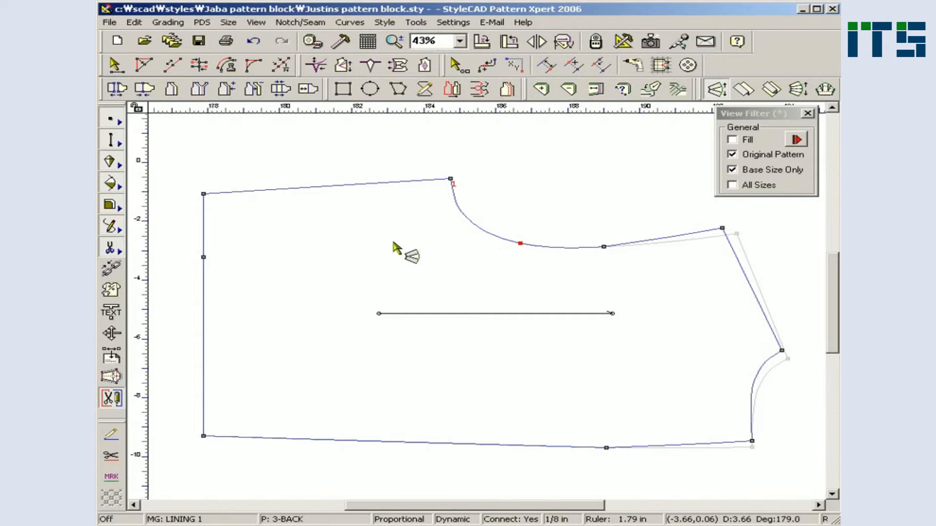
pyautogui.click(204, 258)
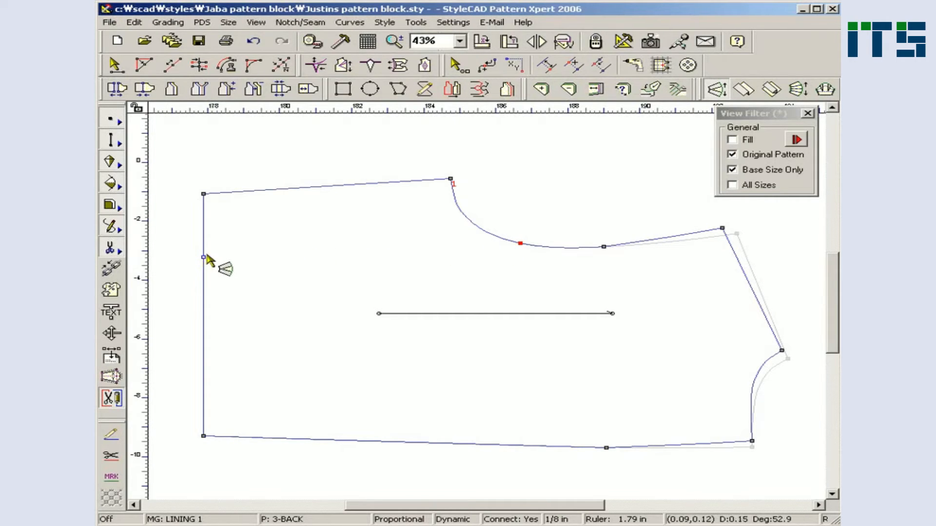
pyautogui.click(204, 220)
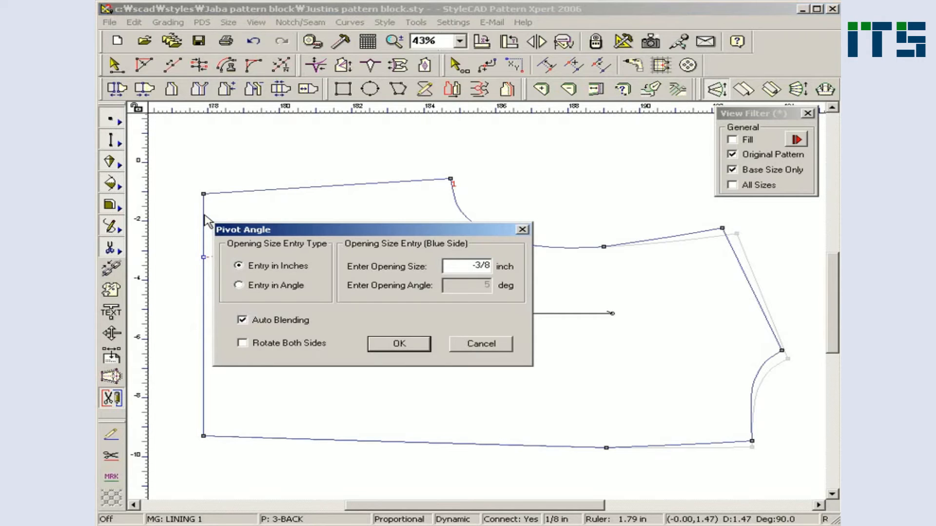
pyautogui.moveTo(457, 266); pyautogui.dragTo(510, 272)
pyautogui.write('1.5')
pyautogui.click(388, 346)
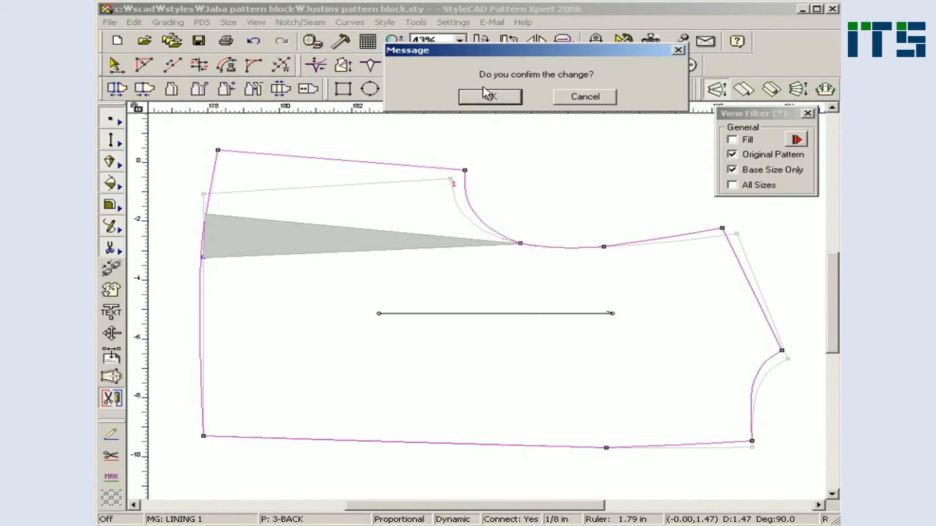
pyautogui.click(488, 99)
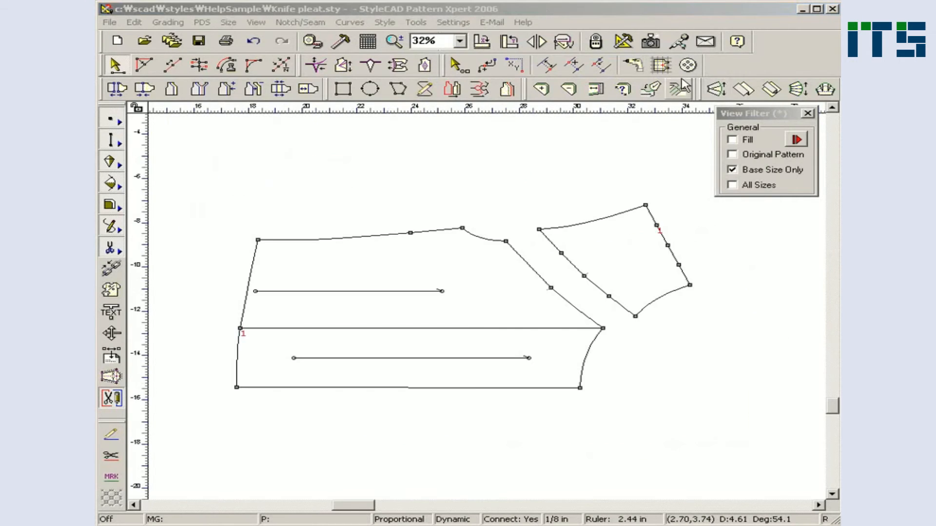
# Insert three knife pleats in the yoke of Knife pleat.sty between its matching points, 0.38 inch wide on the red side and 1/4 inch on the blue
pyautogui.click(743, 95)
pyautogui.click(743, 93)
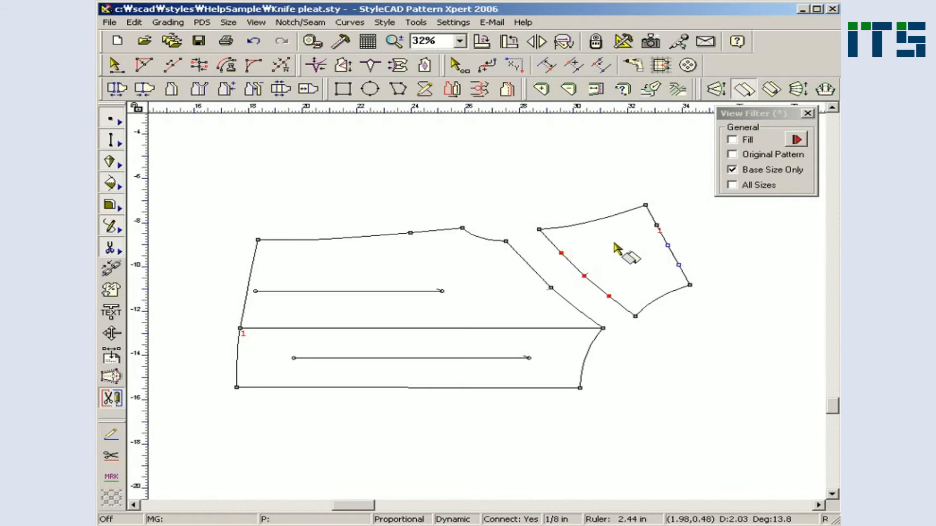
pyautogui.click(650, 215)
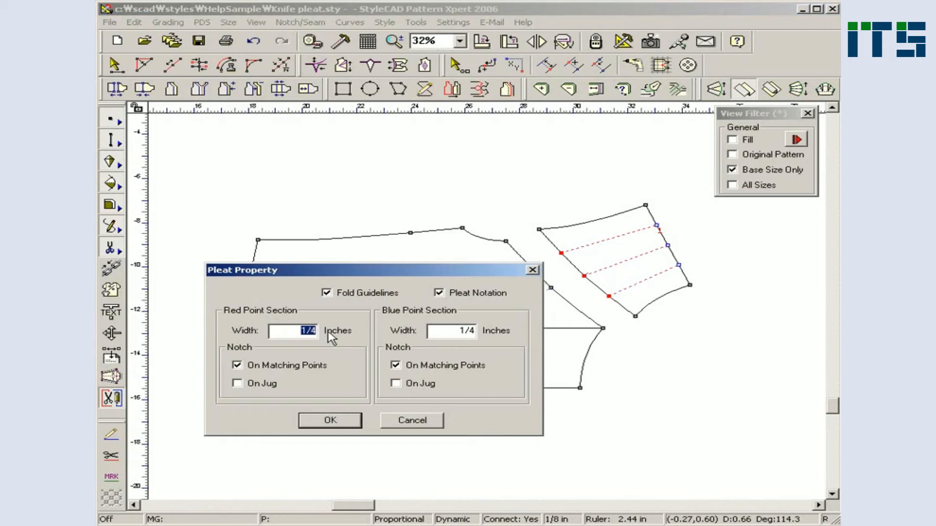
pyautogui.write('0.38')
pyautogui.click(337, 420)
pyautogui.click(453, 73)
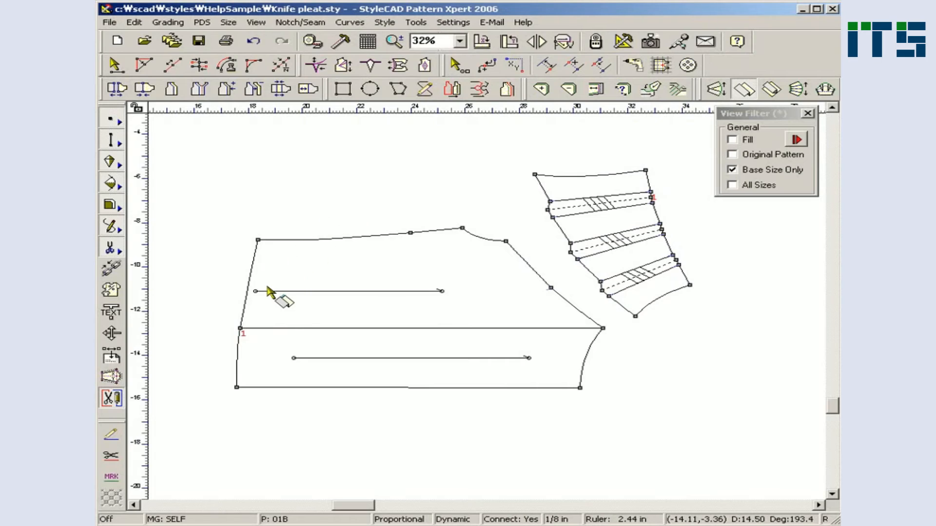
# Insert 6 knife pleats with half pleats at the ends in the centre front panel, dividing by end-point distance with 0.25-inch widths on both sides
pyautogui.moveTo(224, 346); pyautogui.dragTo(598, 369)
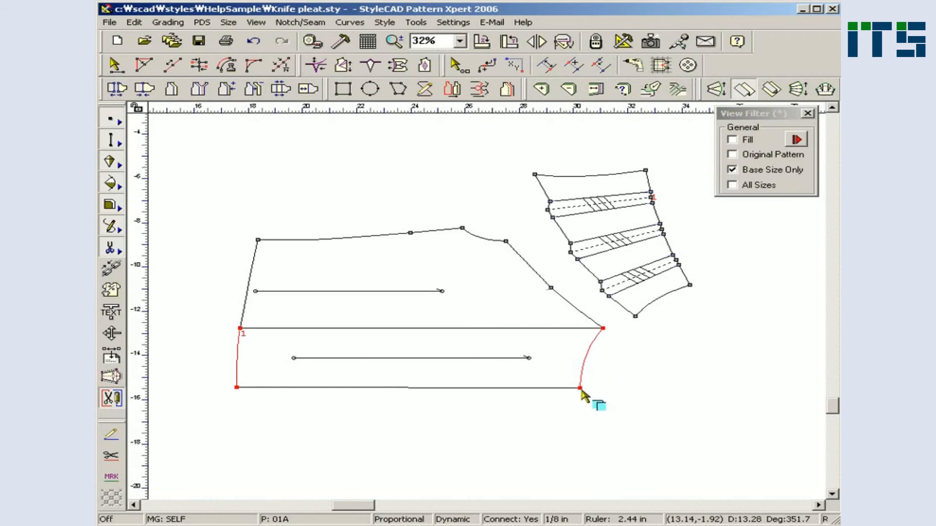
pyautogui.click(581, 389)
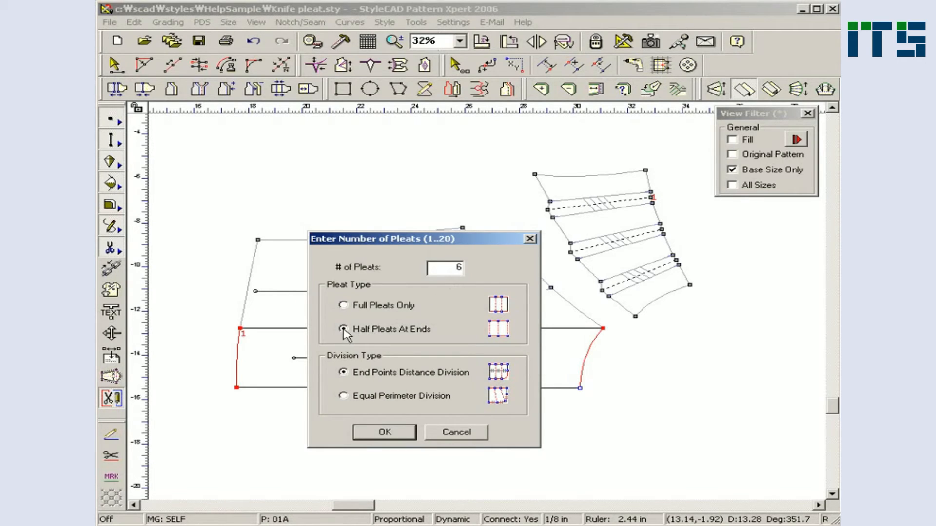
pyautogui.click(381, 432)
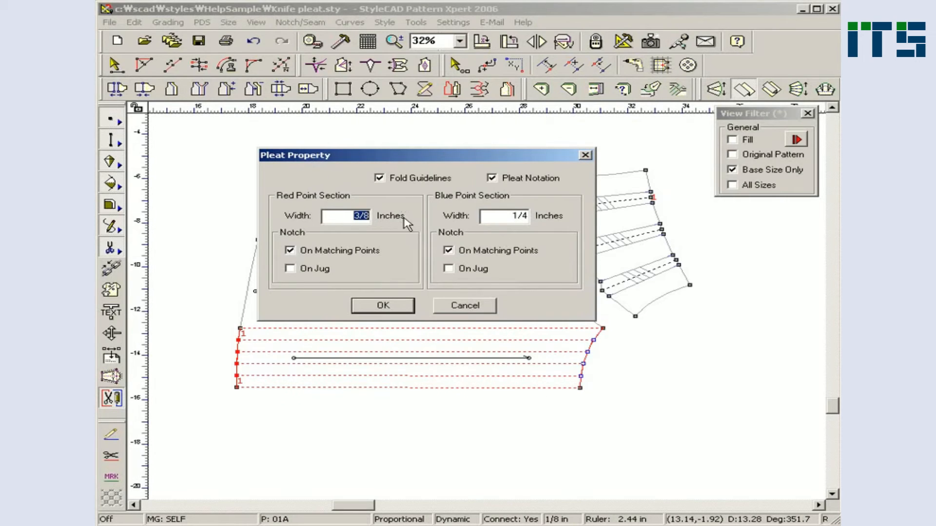
pyautogui.write('0.25')
pyautogui.click(383, 305)
pyautogui.click(503, 28)
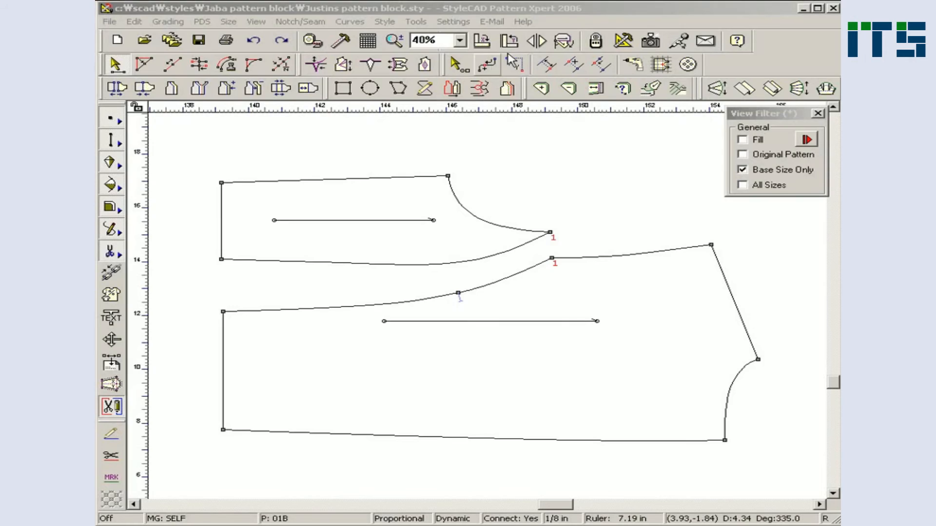
# Insert a filled-square notch point on the side panel's princess seam, 3 1/8 inches clockwise from point 1, matching the lower panel's seam distance
pyautogui.click(486, 63)
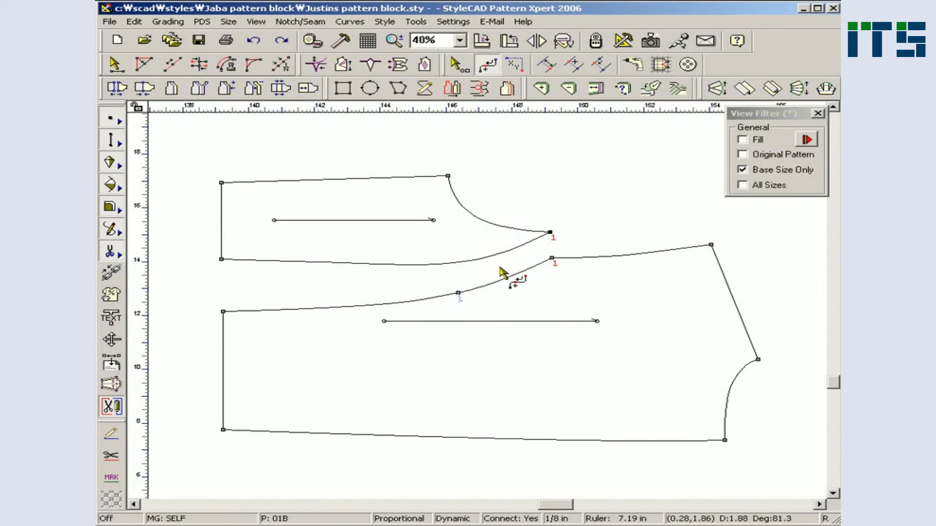
pyautogui.moveTo(502, 272); pyautogui.dragTo(535, 297)
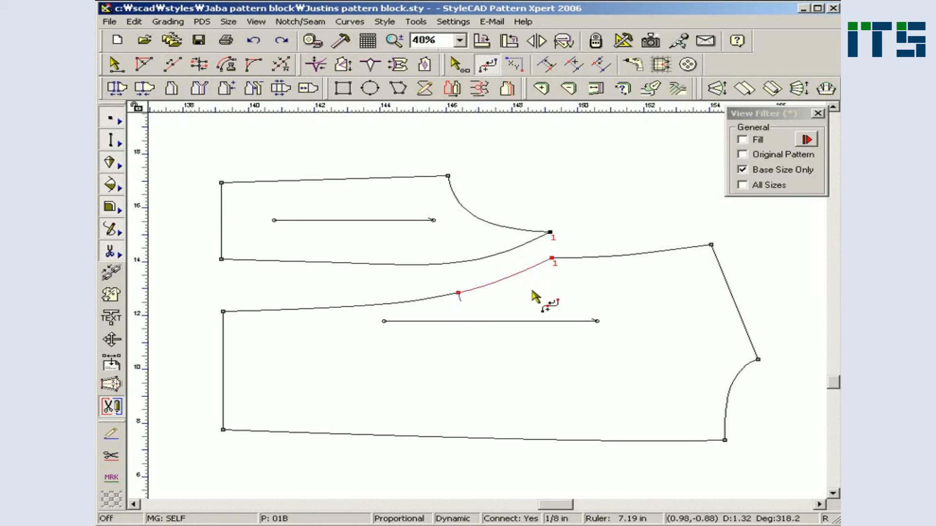
pyautogui.rightClick(535, 296)
pyautogui.click(536, 240)
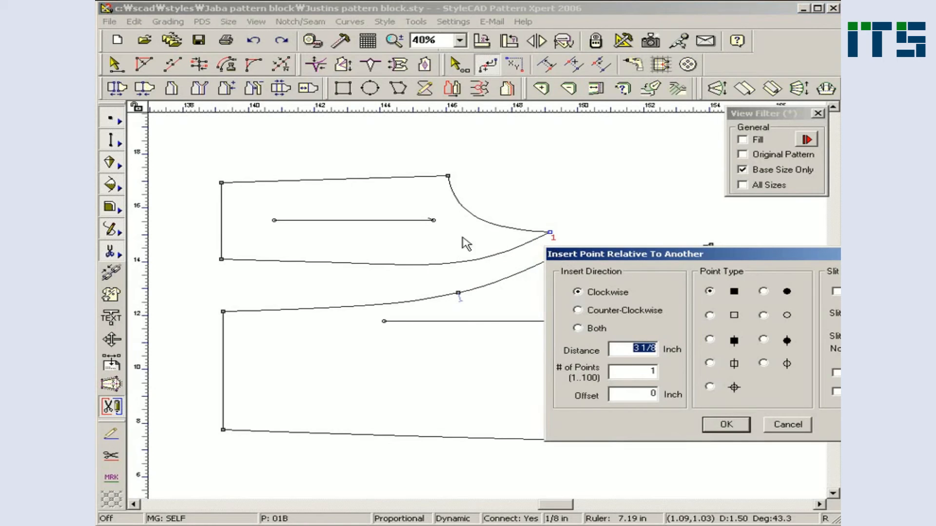
pyautogui.moveTo(560, 256); pyautogui.dragTo(331, 210)
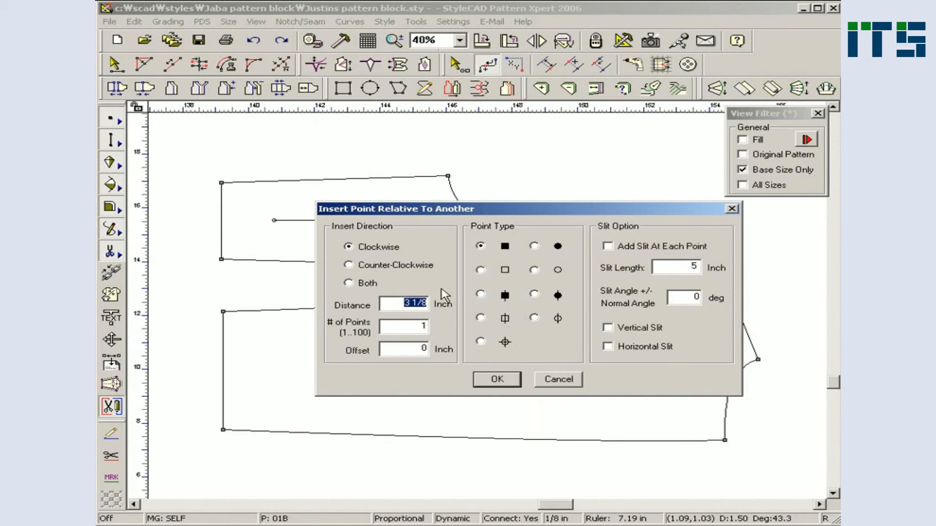
pyautogui.click(481, 294)
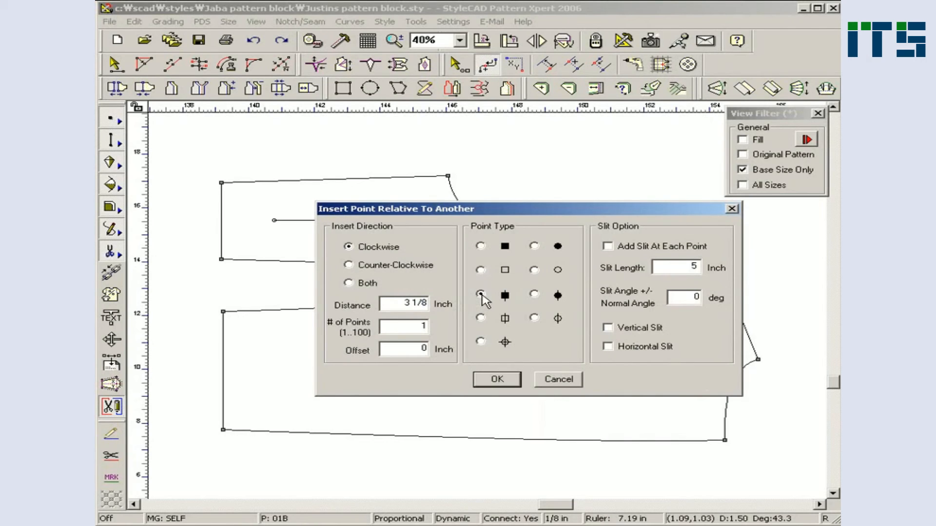
pyautogui.click(503, 377)
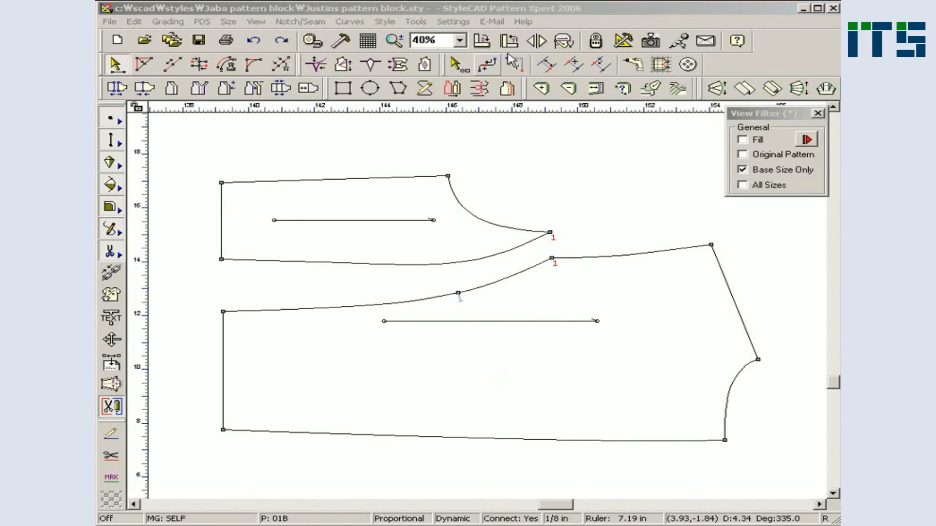
pyautogui.press('Escape')
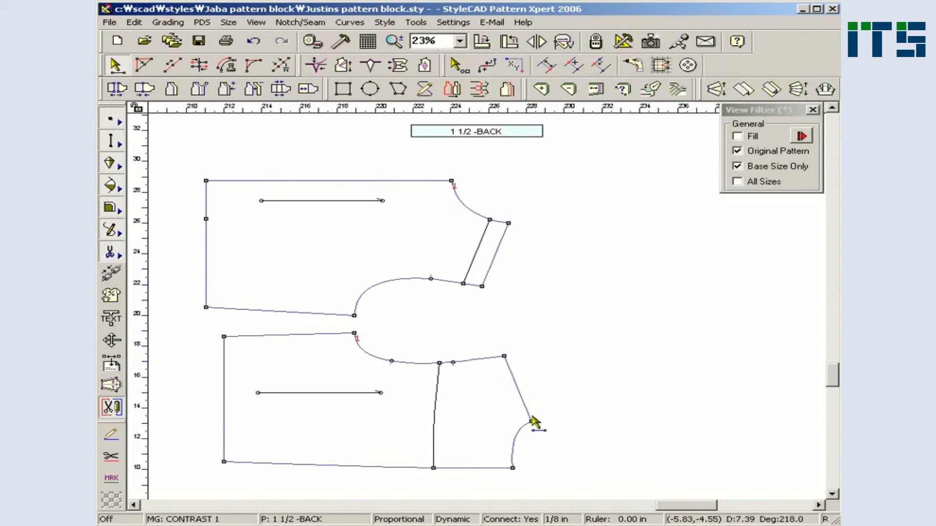
# Join the back to the front at the shoulder-neck point and rotate it until the two shoulder seams align
pyautogui.moveTo(532, 423); pyautogui.dragTo(508, 225)
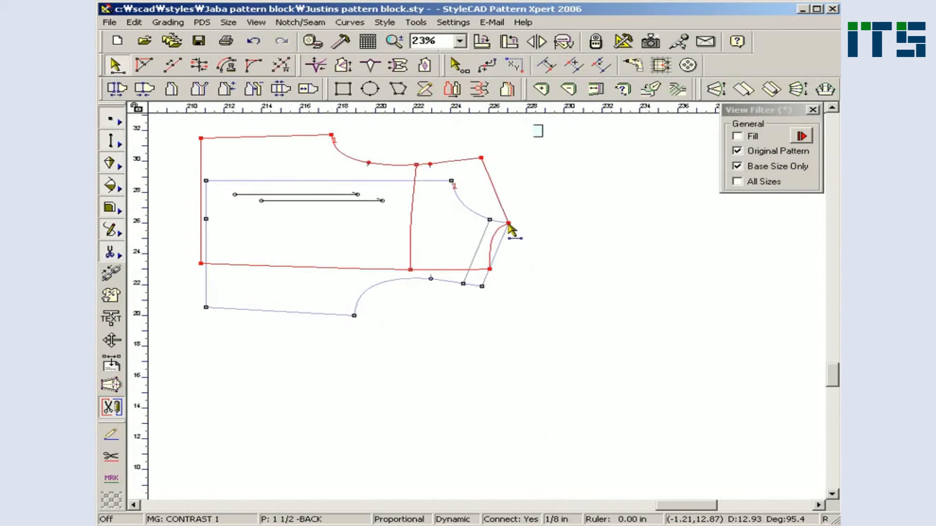
pyautogui.rightClick(508, 224)
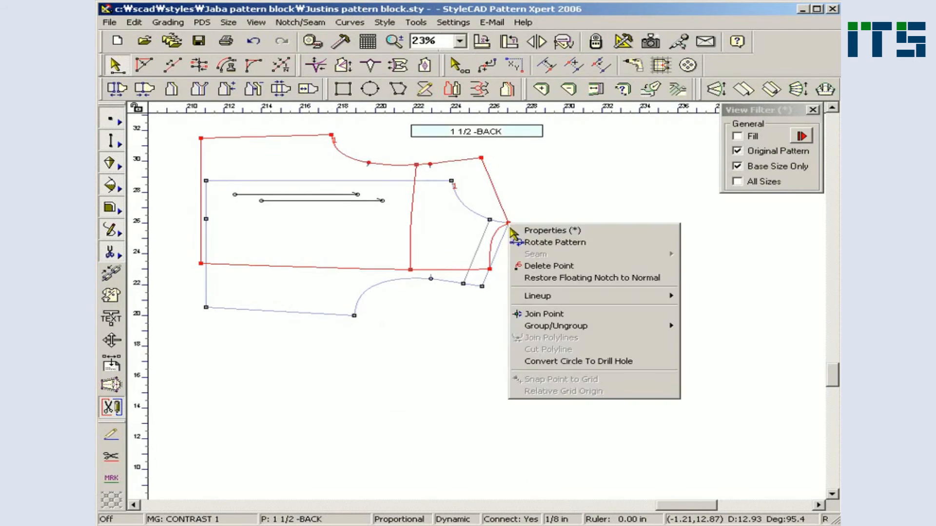
pyautogui.click(542, 242)
pyautogui.click(483, 164)
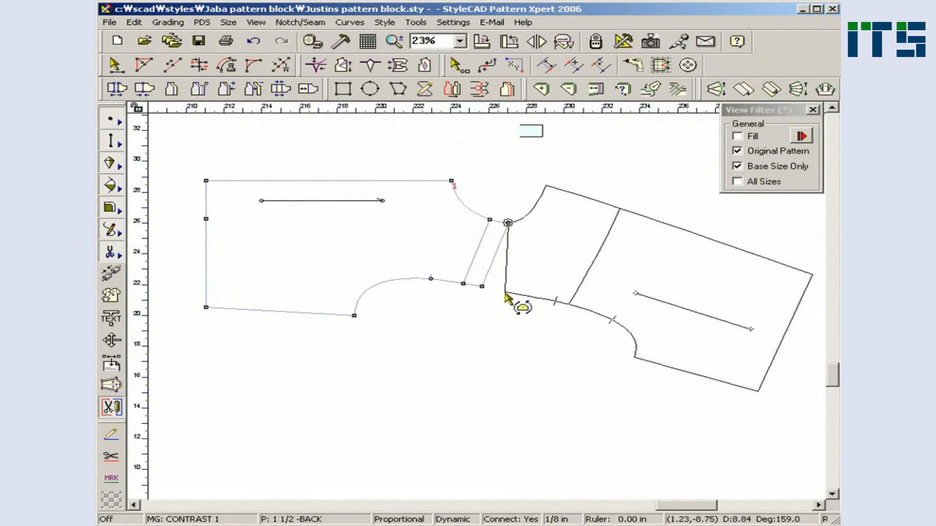
pyautogui.click(496, 243)
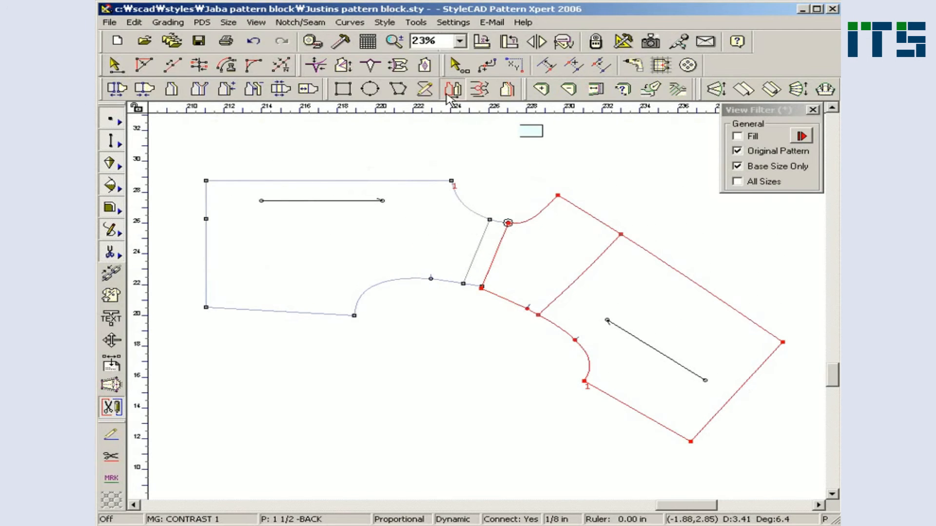
# Extract a one-piece yoke by tracing the back section above its yoke line and the front shoulder strip, and move it clear below the front
pyautogui.click(448, 93)
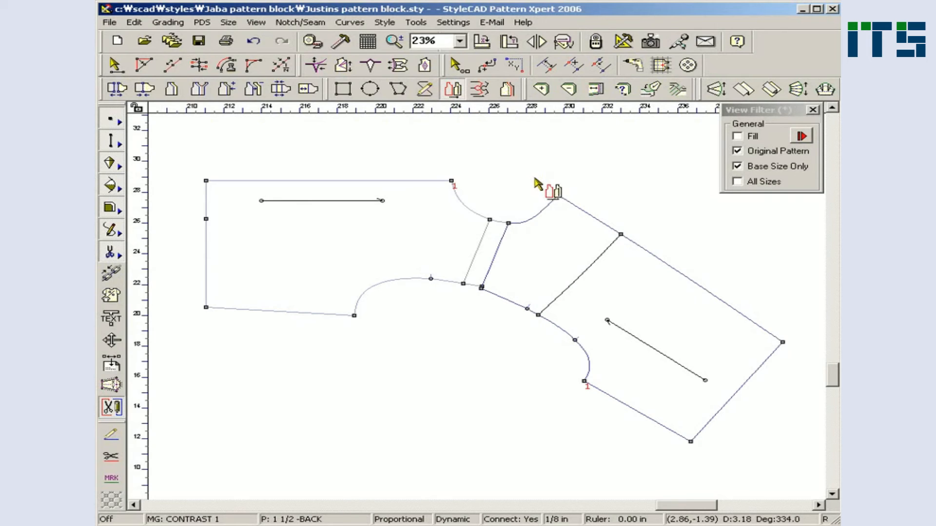
pyautogui.moveTo(541, 188); pyautogui.dragTo(581, 224)
pyautogui.moveTo(582, 278); pyautogui.dragTo(496, 313)
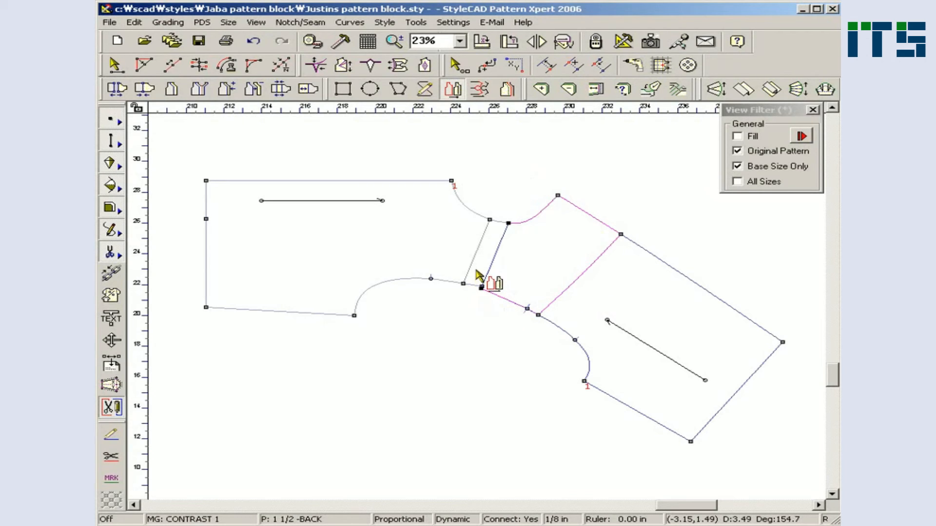
pyautogui.moveTo(470, 258); pyautogui.dragTo(475, 293)
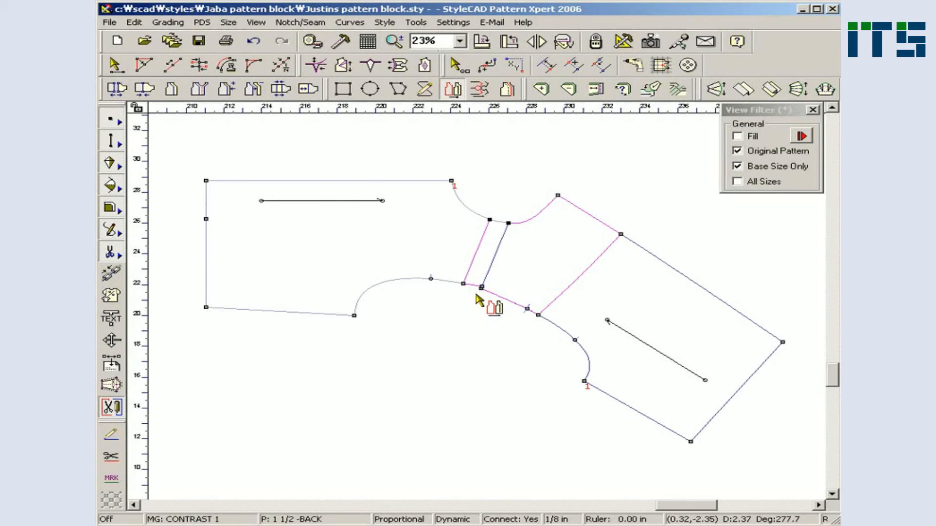
pyautogui.moveTo(502, 216); pyautogui.dragTo(496, 231)
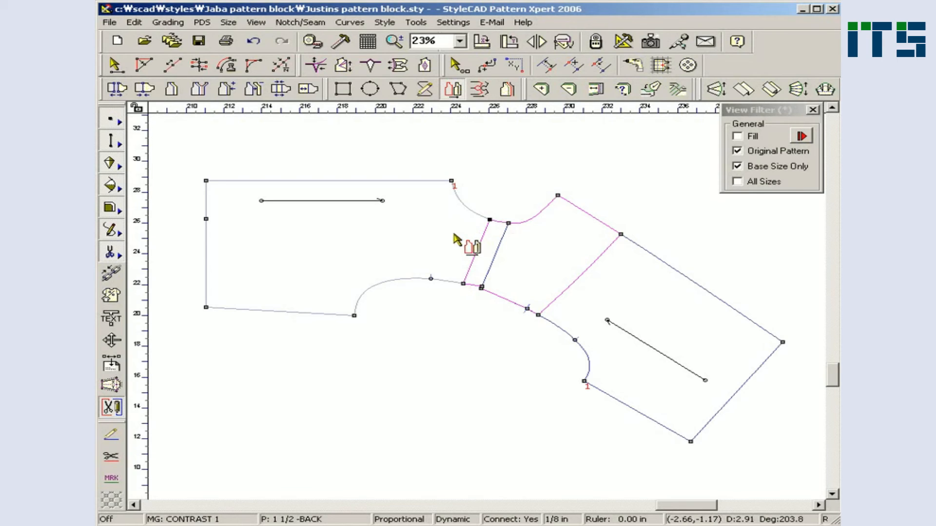
pyautogui.rightClick(423, 232)
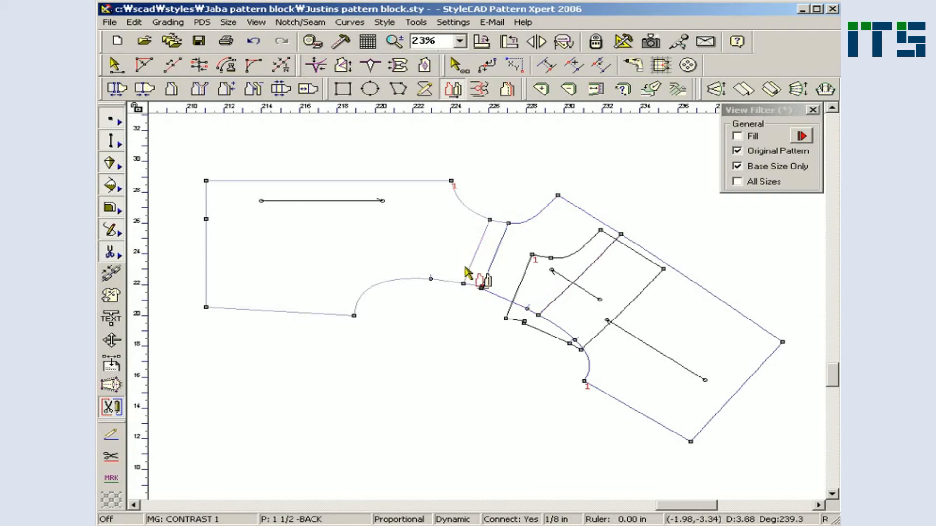
pyautogui.moveTo(521, 324); pyautogui.dragTo(379, 392)
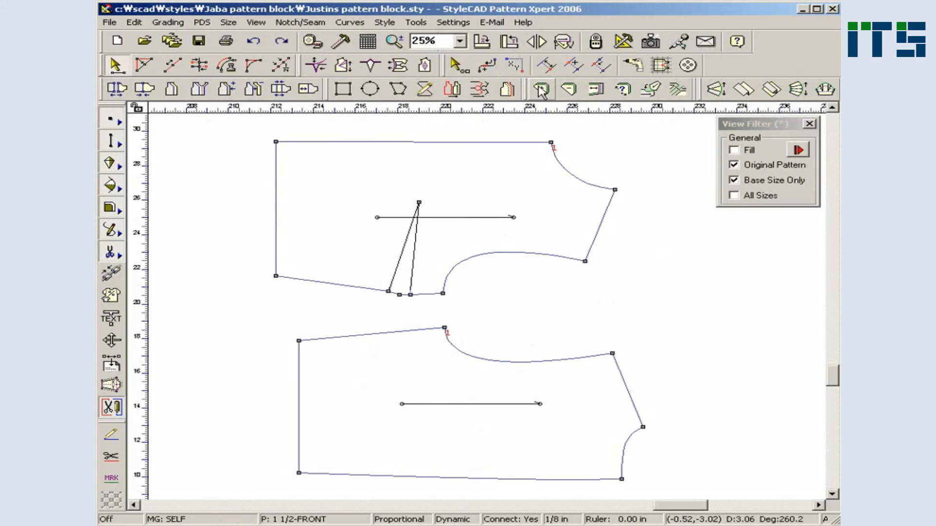
# Turn on pattern fill and add a 0.38-inch seam allowance to the centre front, both necklines and both armholes
pyautogui.click(541, 90)
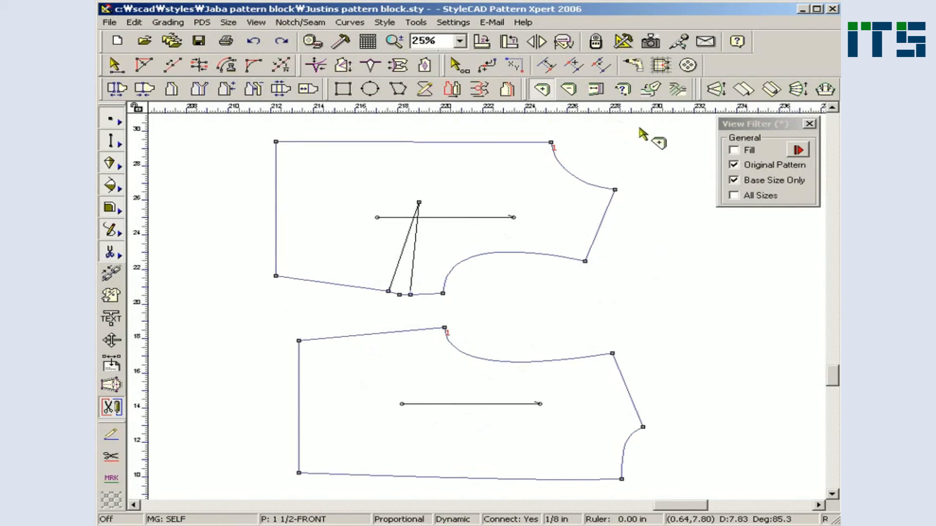
pyautogui.click(734, 151)
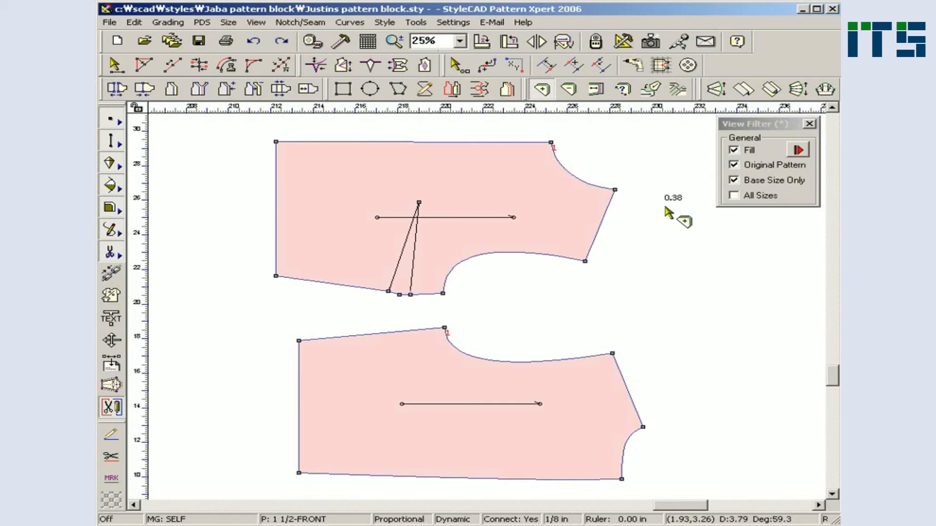
pyautogui.moveTo(511, 132); pyautogui.dragTo(554, 163)
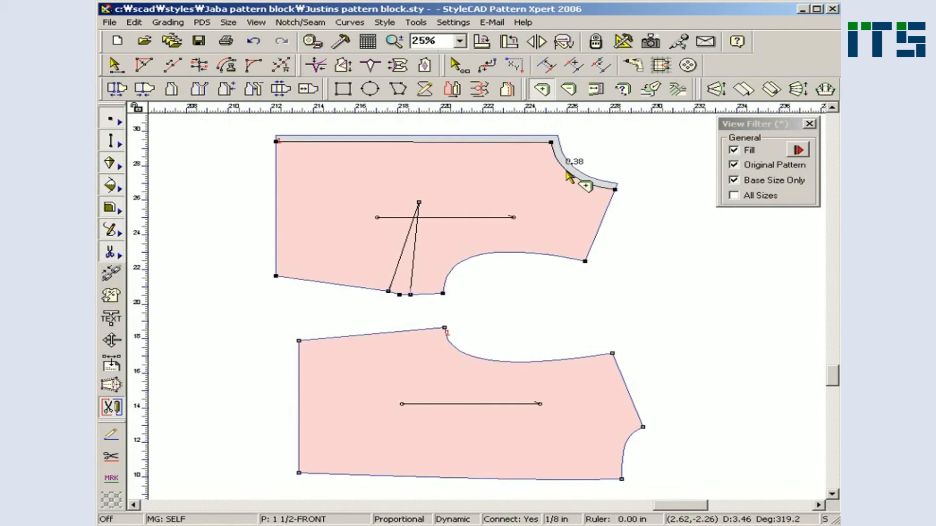
pyautogui.moveTo(485, 240); pyautogui.dragTo(558, 369)
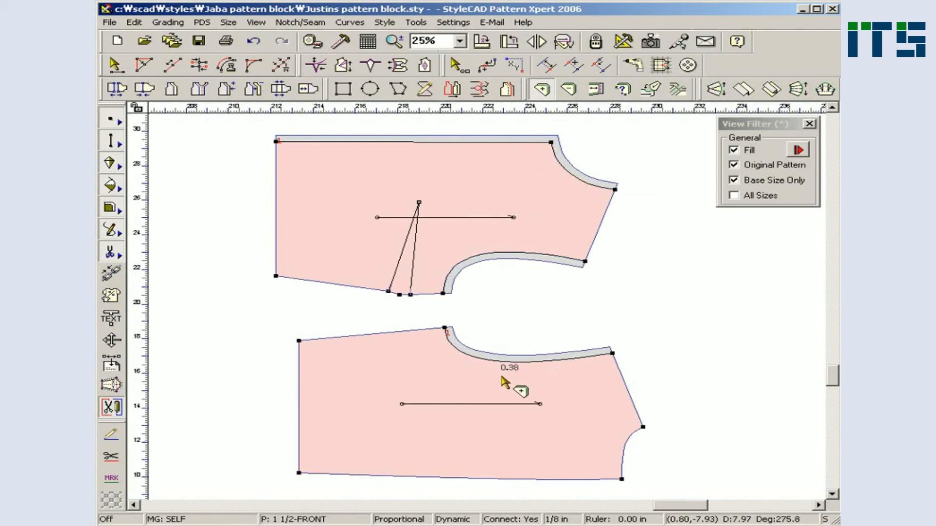
pyautogui.moveTo(603, 441); pyautogui.dragTo(642, 467)
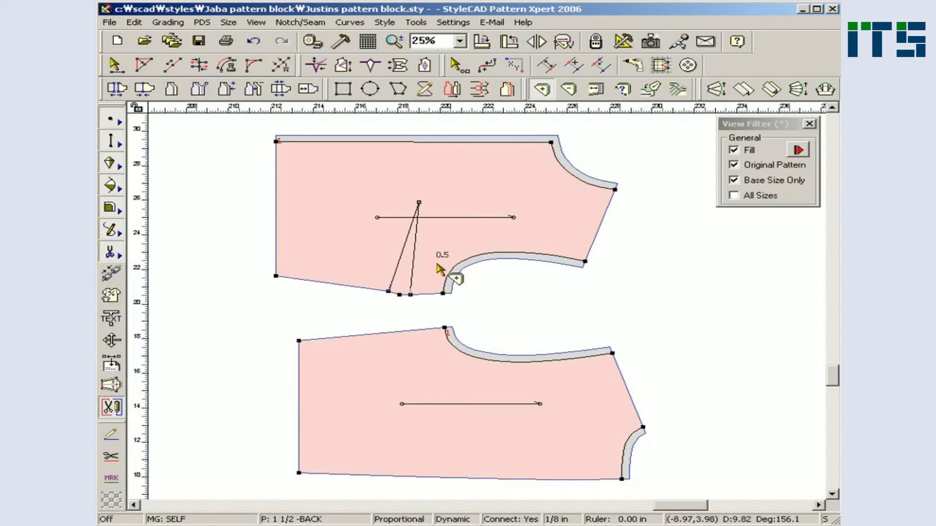
# Add a 0.5-inch seam allowance to the side seams, shoulders and centre back, and 1.5 inches (1.5N) to both hems
pyautogui.moveTo(349, 206); pyautogui.dragTo(679, 487)
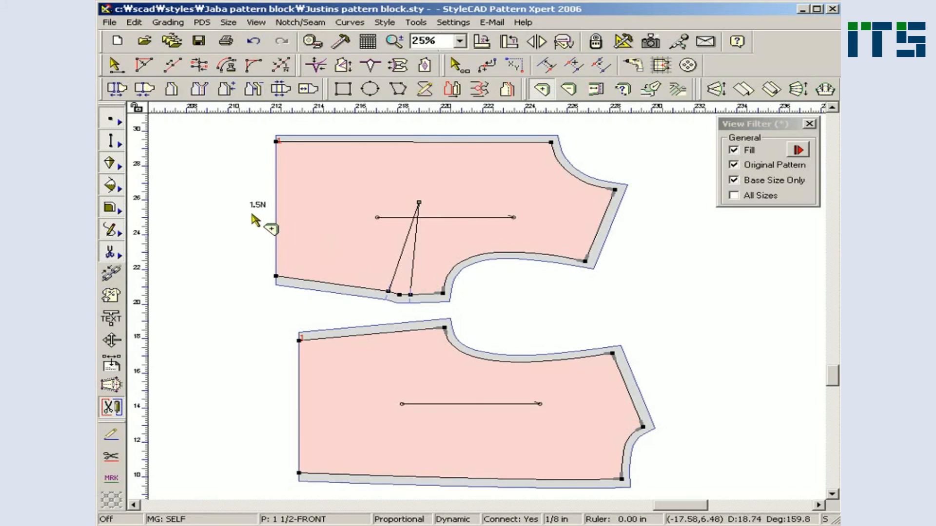
pyautogui.moveTo(243, 206); pyautogui.dragTo(339, 388)
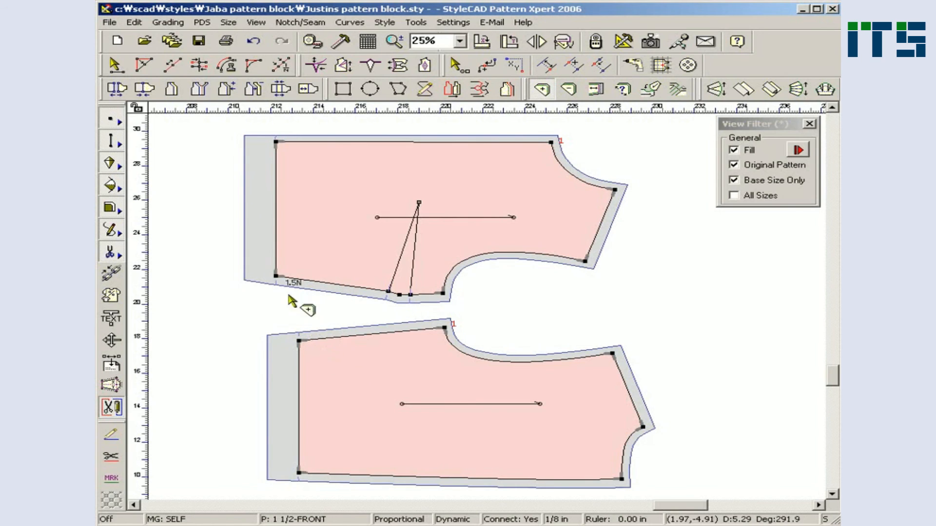
# Shape the front's seam allowance corners: flipped (F) at the side hem, and 90-degree at the underarm and the shoulder-neck point
pyautogui.moveTo(216, 120); pyautogui.dragTo(653, 330)
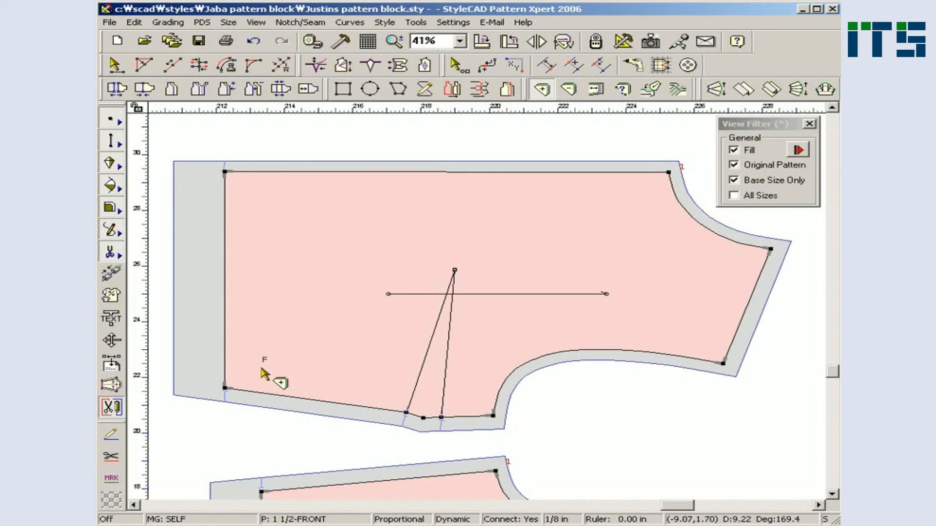
pyautogui.click(225, 372)
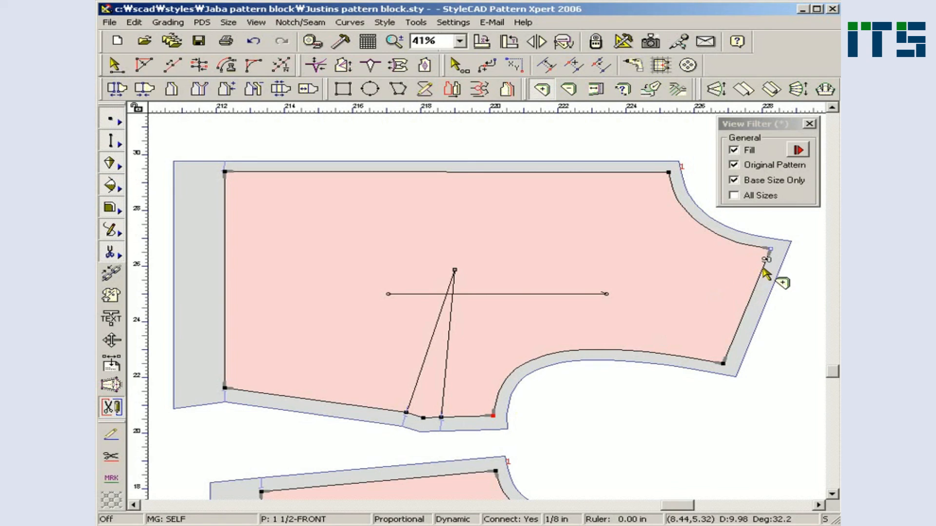
pyautogui.click(763, 268)
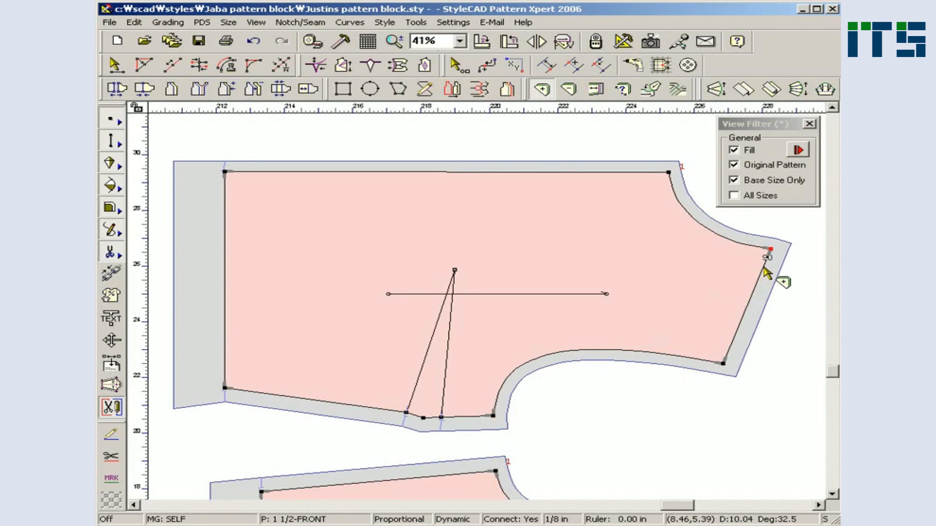